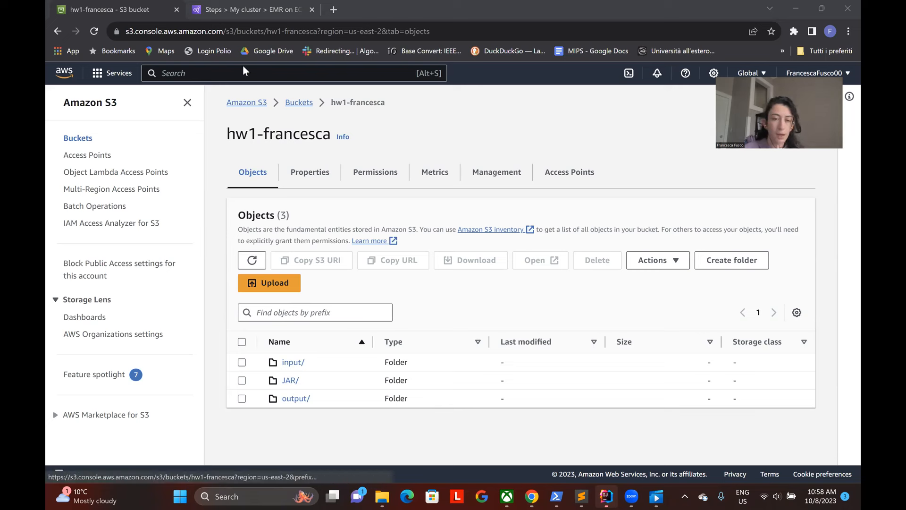
Inspect the contents of the JAR folder in the homework bucket and return to the bucket root
left_click_drag(226, 135, 334, 137)
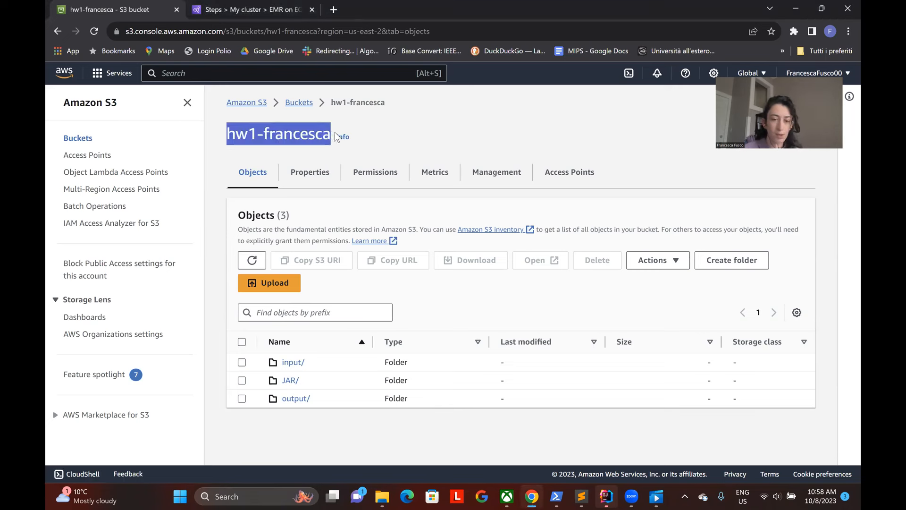
left_click(290, 381)
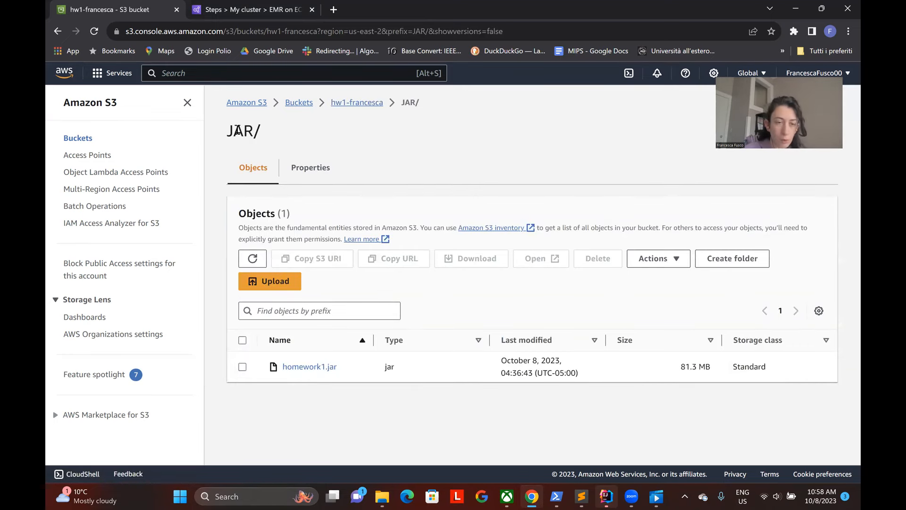
left_click(349, 103)
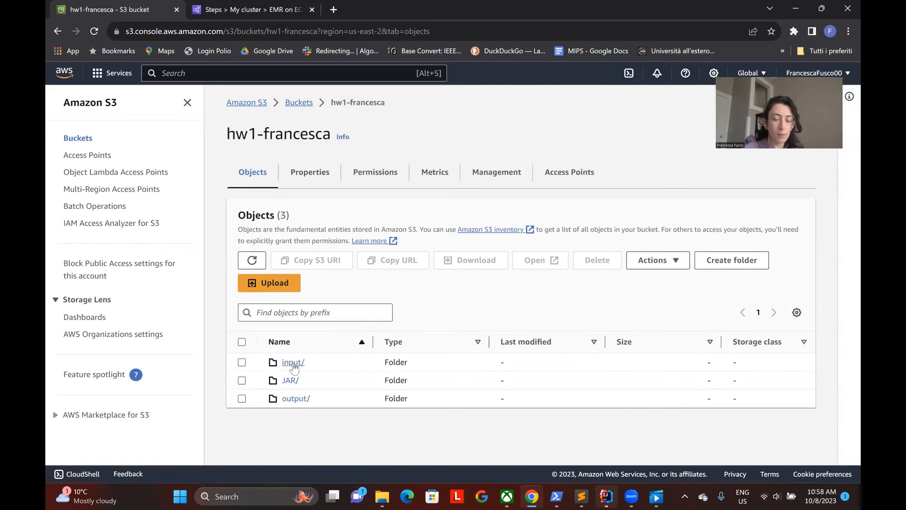
Browse the text shard files in the bucket's input folder and return to the bucket root
left_click(293, 362)
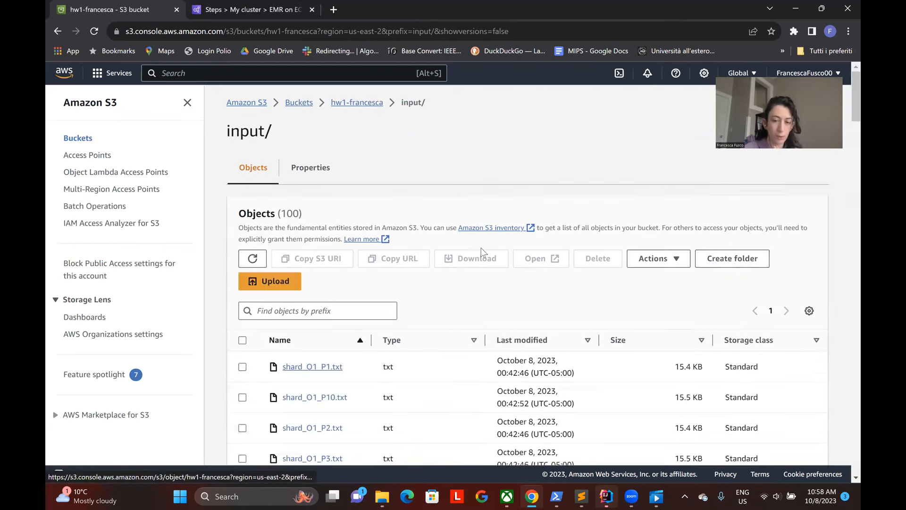
scroll(483, 252, "down", 20)
scroll(483, 253, "down", 14)
scroll(483, 253, "up", 20)
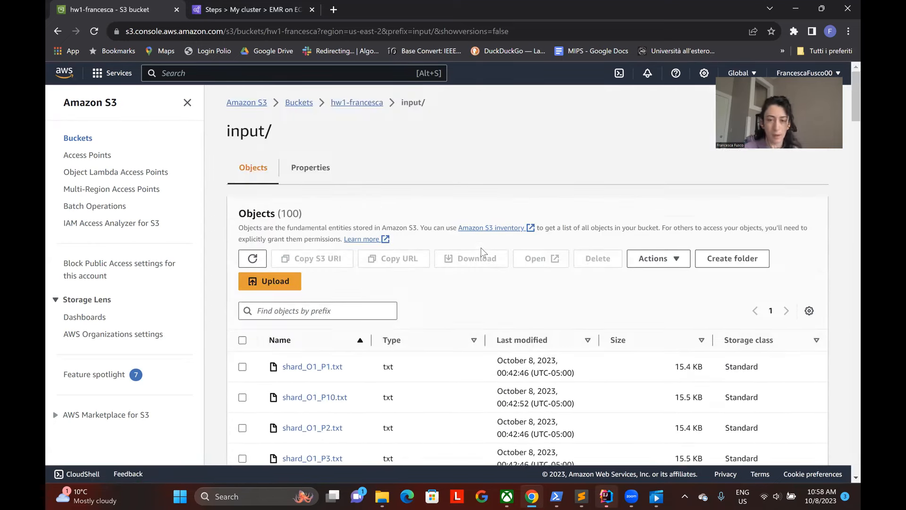
scroll(501, 289, "down", 2)
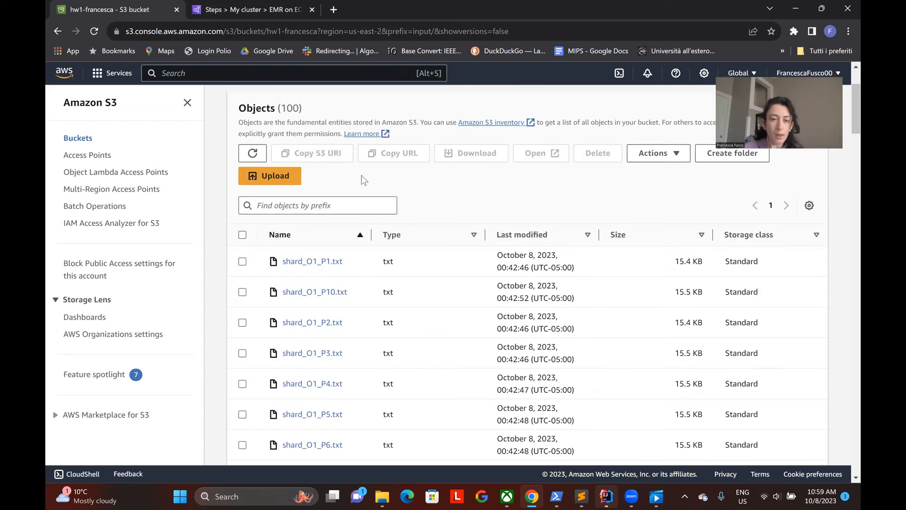
scroll(360, 178, "up", 2)
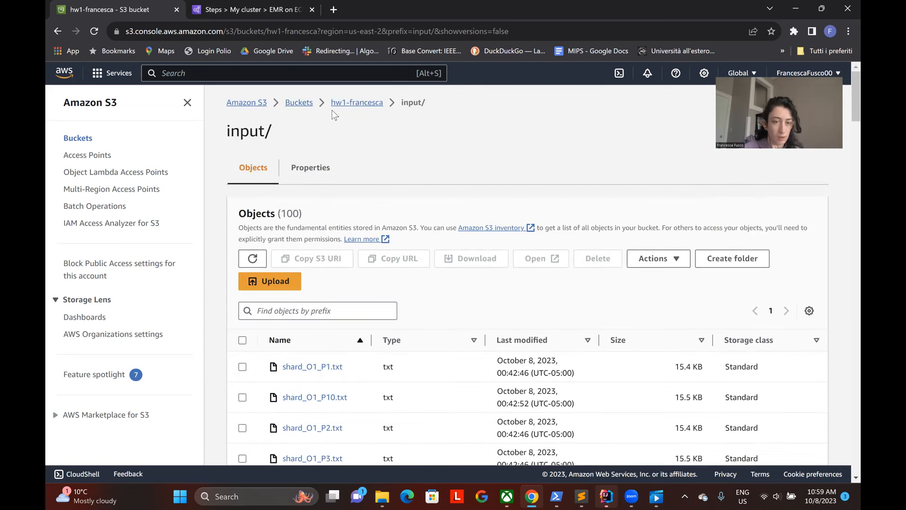
left_click(352, 103)
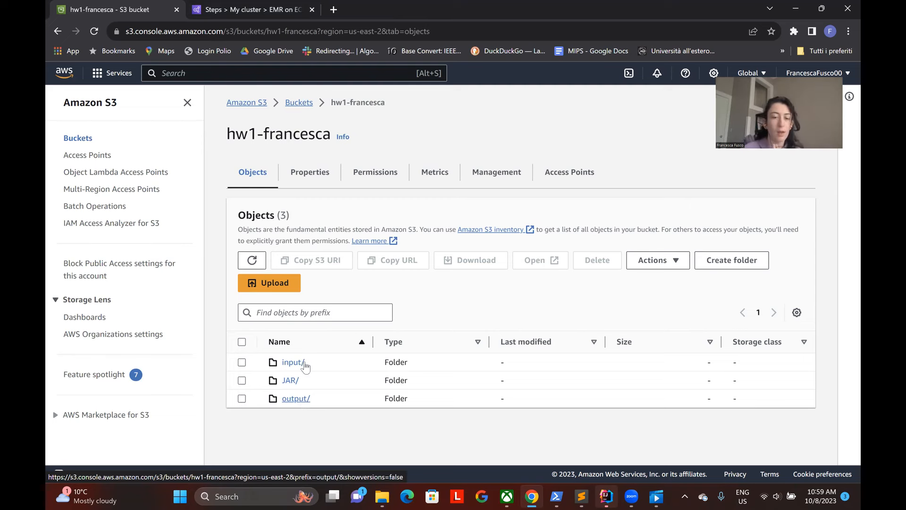
Go to the EMR on EC2 cluster list and review the existing clusters and their statuses
left_click(241, 9)
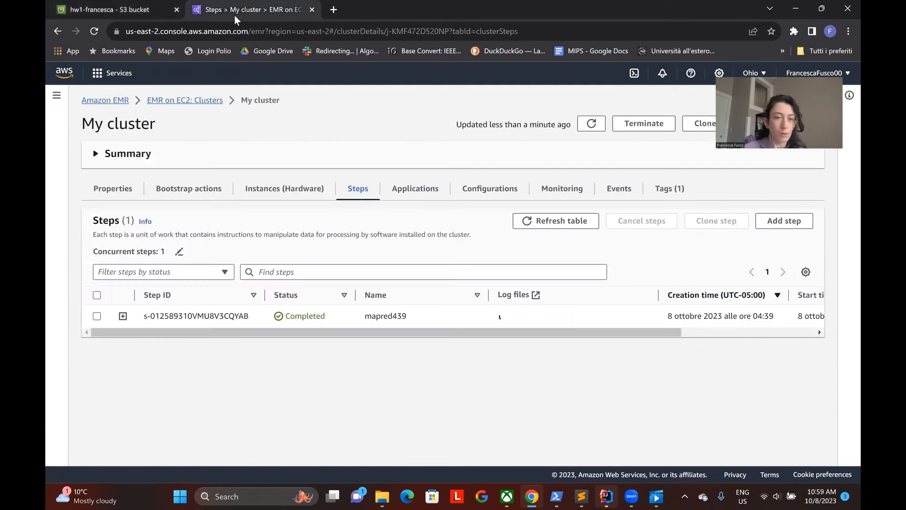
left_click(165, 107)
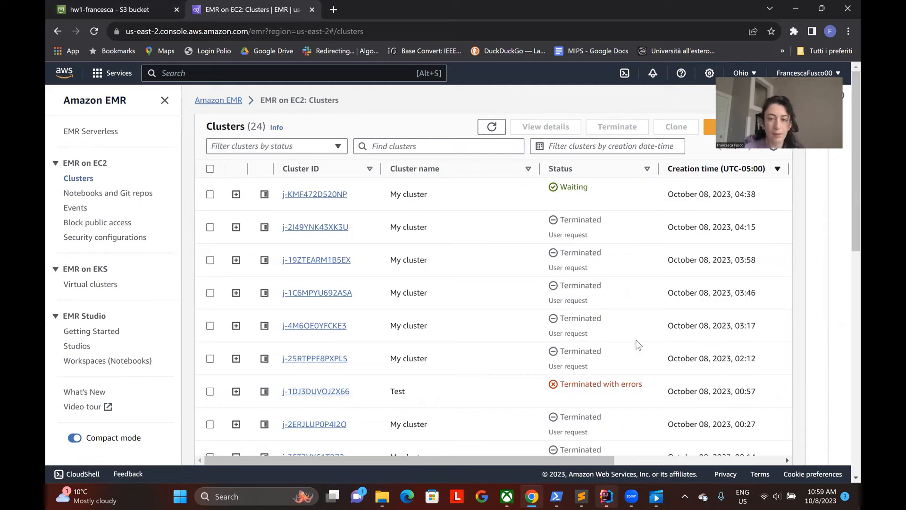
scroll(639, 344, "down", 10)
scroll(638, 345, "up", 10)
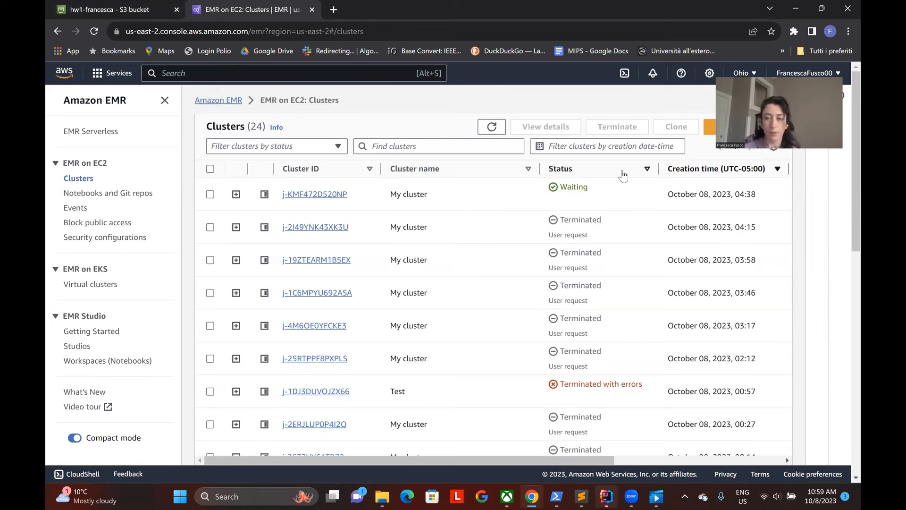
Start creating a new EMR cluster and set its Amazon EMR release to emr-6.0.0
left_click(711, 127)
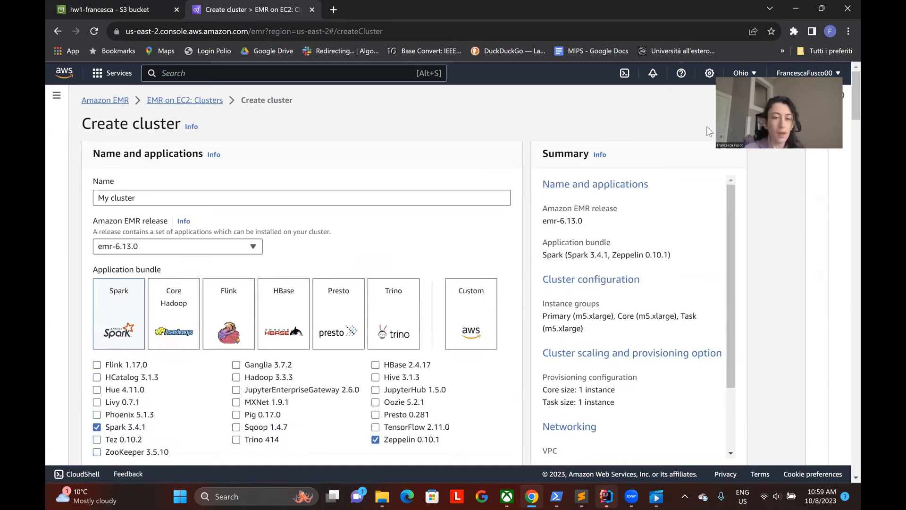
left_click(177, 245)
scroll(139, 398, "down", 5)
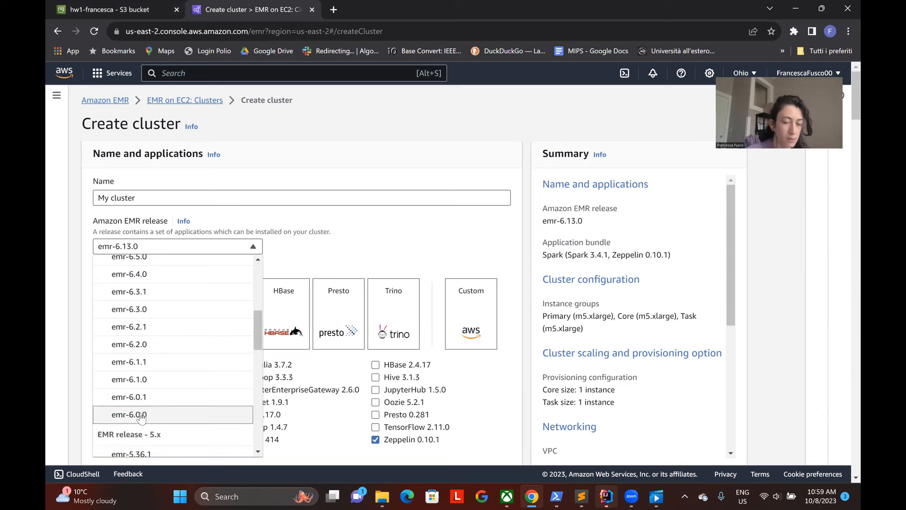
left_click(140, 414)
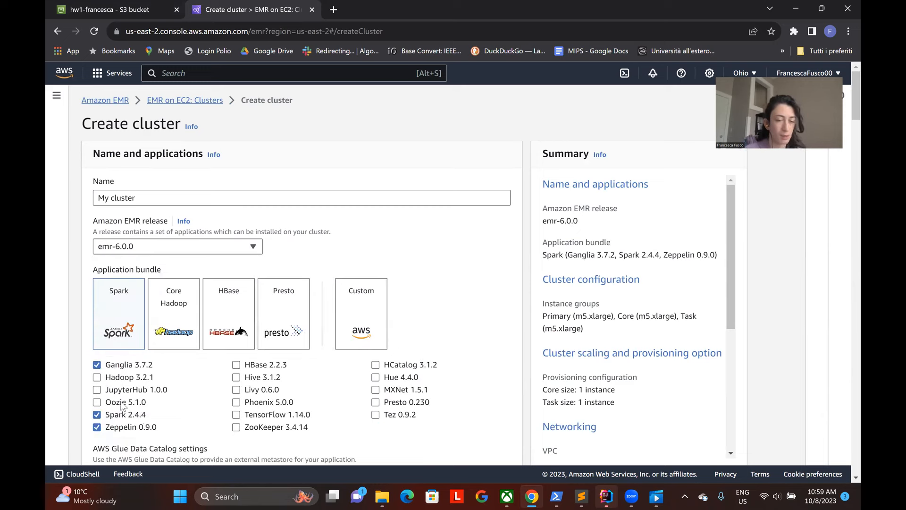
Choose the Core Hadoop bundle and deselect Ganglia, Hive, Hue and Tez, keeping only Hadoop 3.2.1
left_click(165, 302)
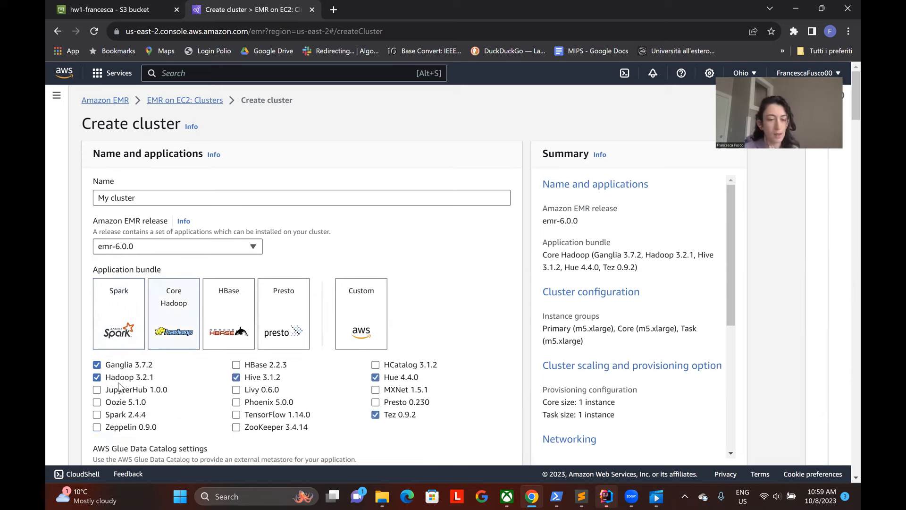
left_click(93, 365)
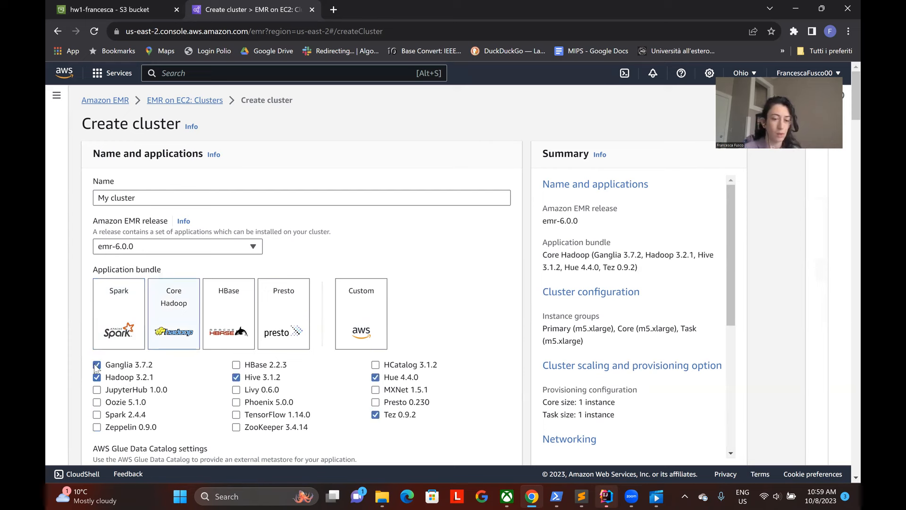
left_click(236, 377)
left_click(375, 377)
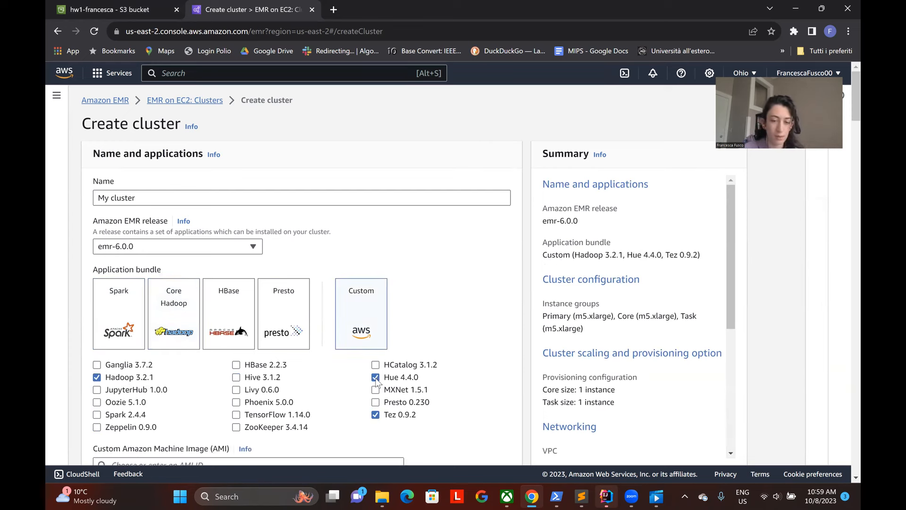
left_click(375, 415)
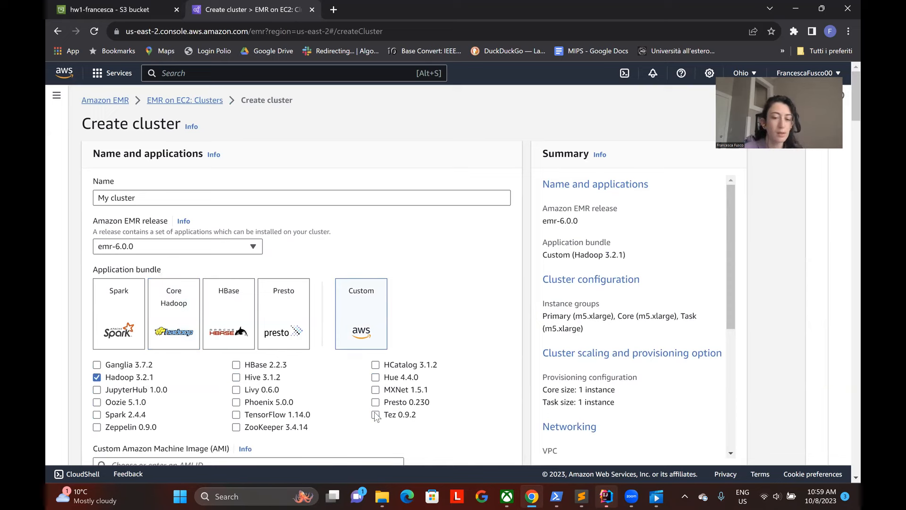
Set the cluster to create a new EMR service role and add the default security group to its networking resources
scroll(376, 415, "down", 6)
scroll(375, 412, "down", 7)
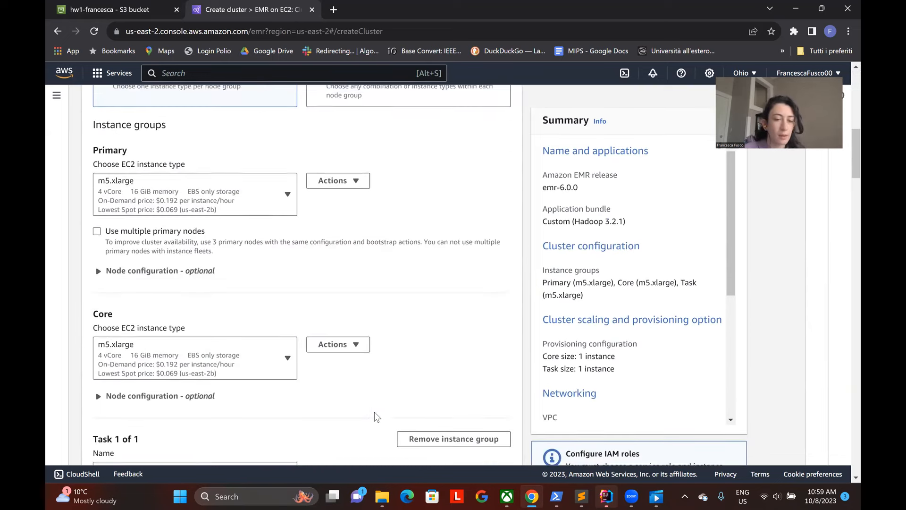
scroll(375, 412, "down", 10)
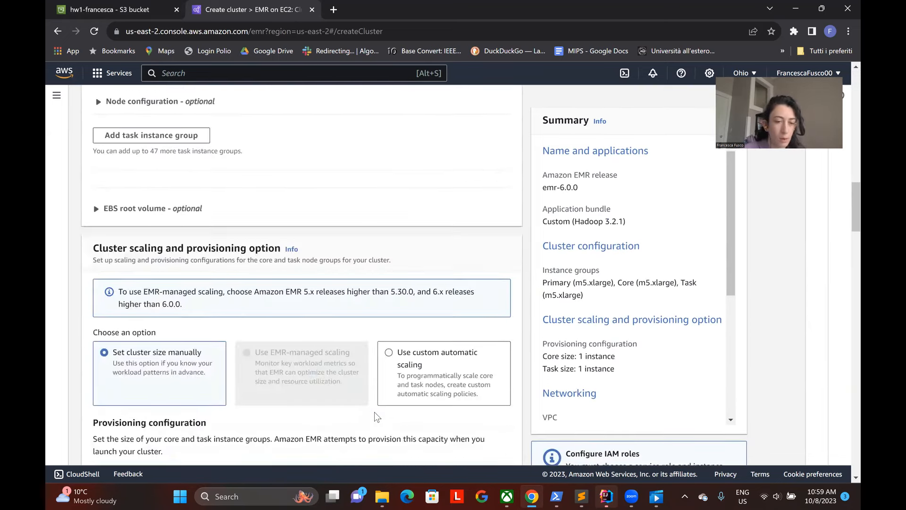
scroll(375, 412, "down", 6)
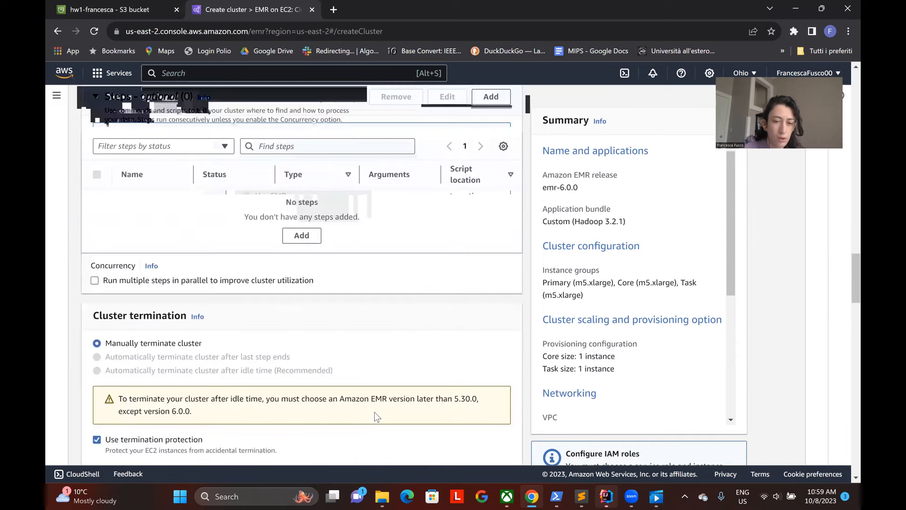
scroll(374, 412, "down", 12)
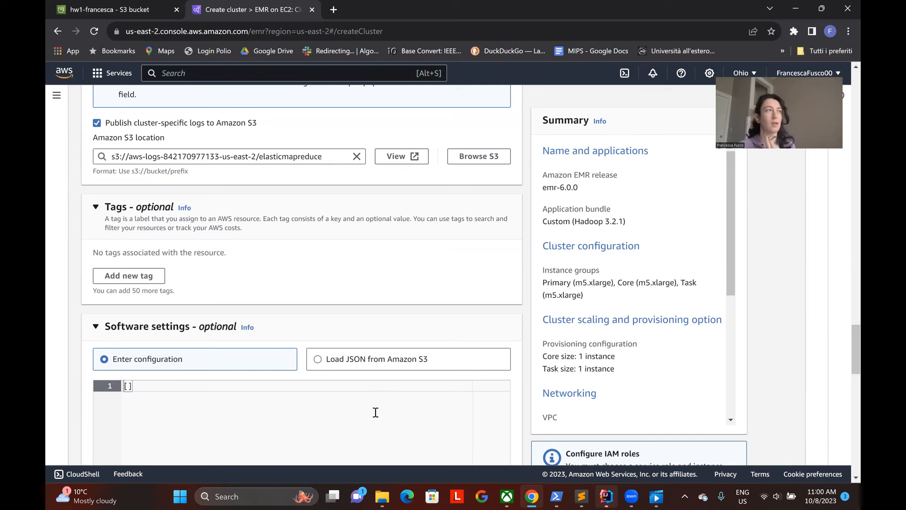
scroll(375, 412, "down", 6)
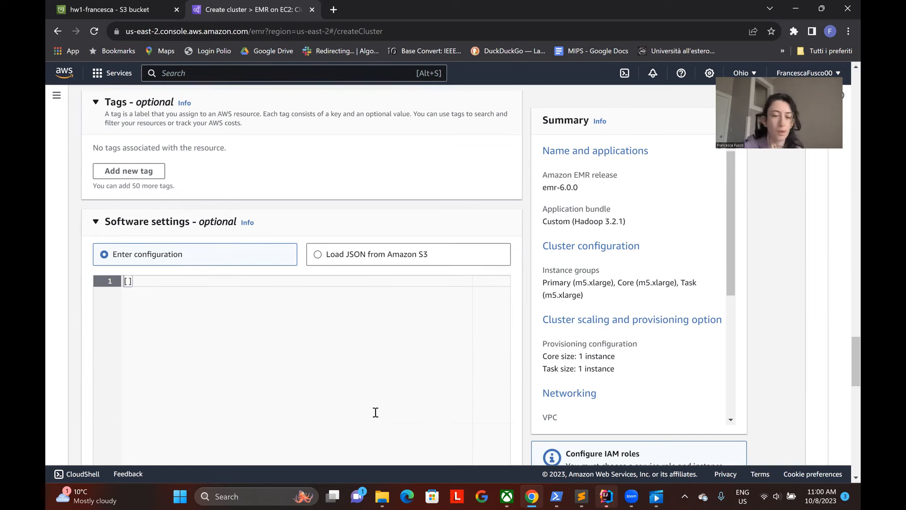
scroll(375, 412, "down", 6)
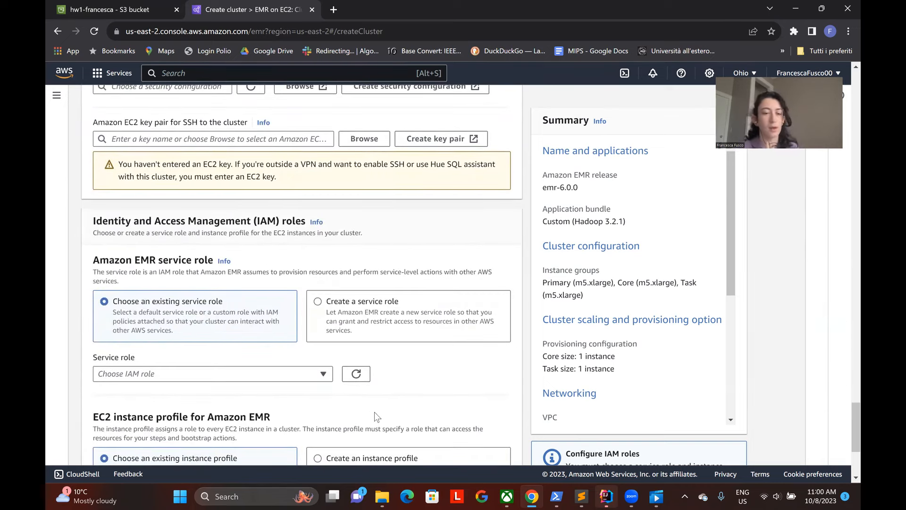
scroll(375, 412, "down", 3)
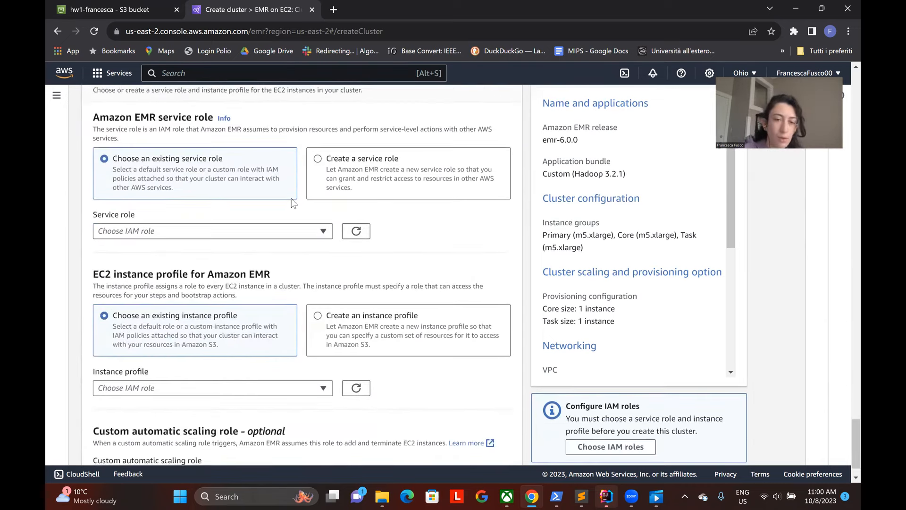
left_click(363, 191)
scroll(218, 369, "down", 1)
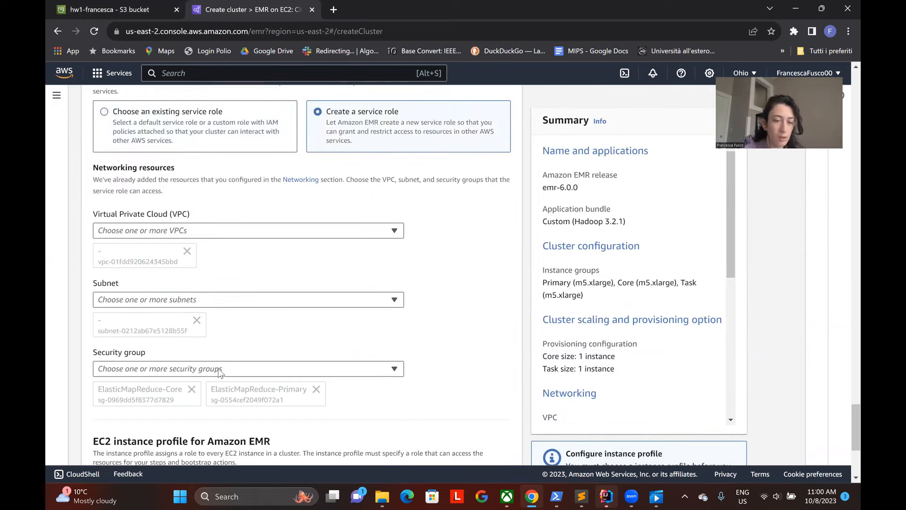
left_click(219, 369)
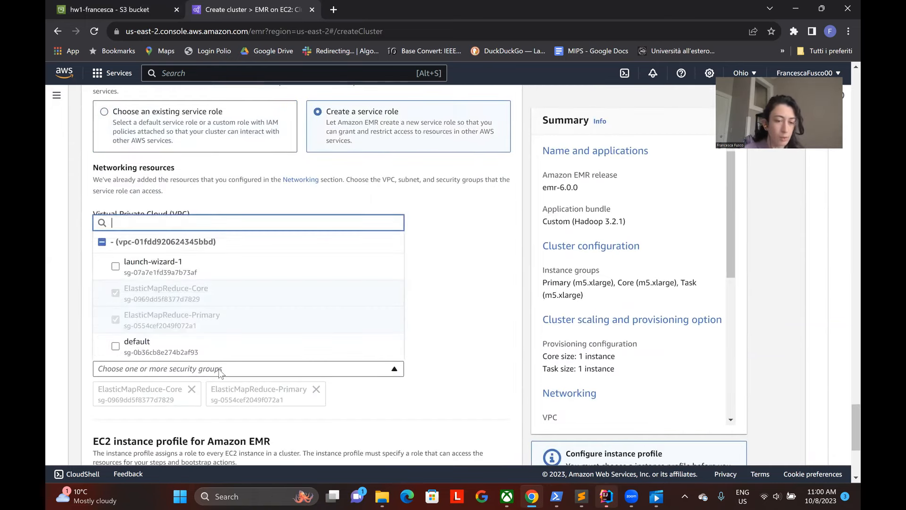
left_click(195, 350)
left_click(446, 297)
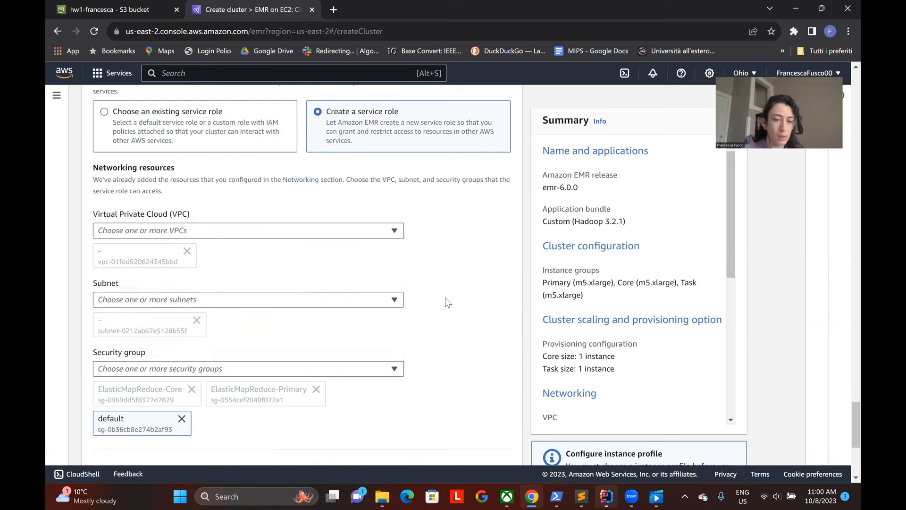
Choose to create an EC2 instance profile with read and write access to all S3 buckets, and create the cluster
scroll(446, 297, "down", 2)
scroll(189, 398, "down", 3)
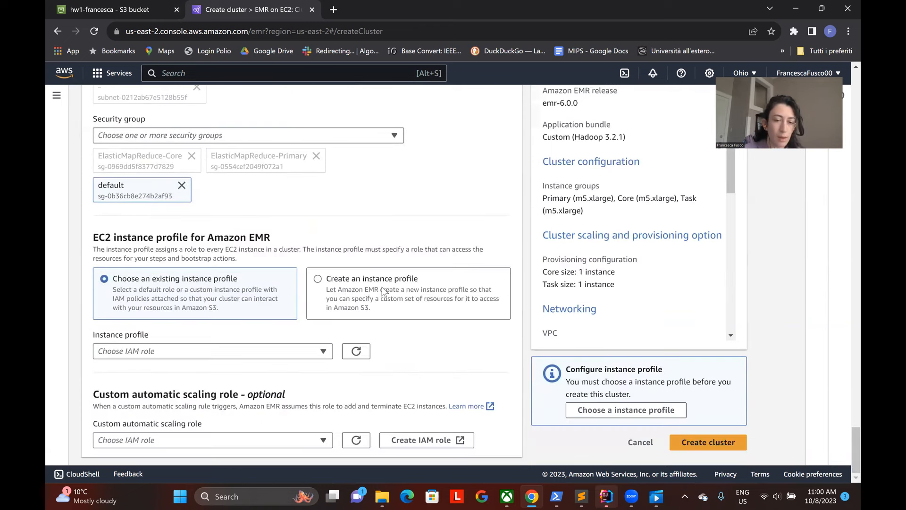
left_click(391, 289)
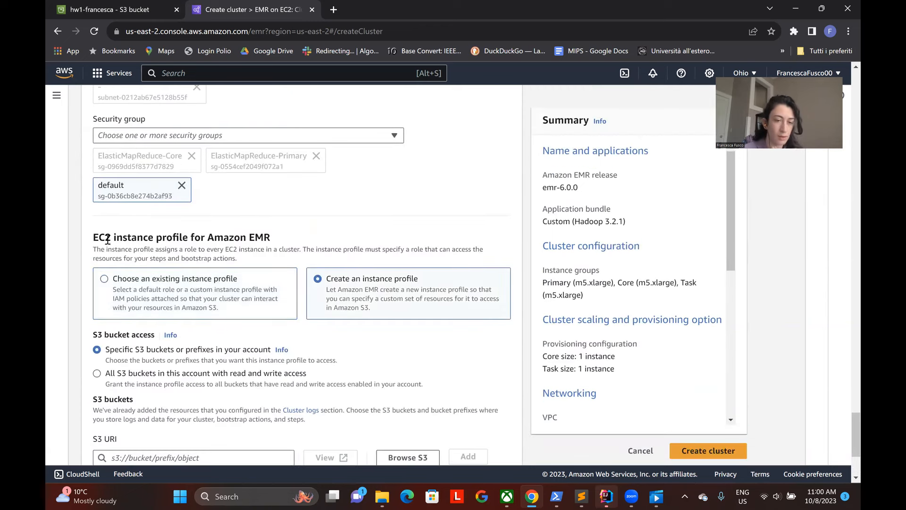
scroll(265, 242, "down", 2)
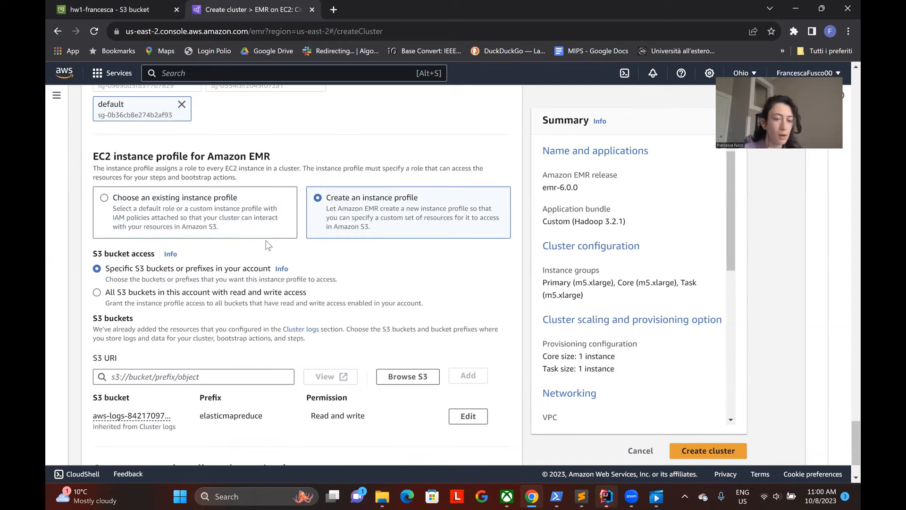
left_click(97, 292)
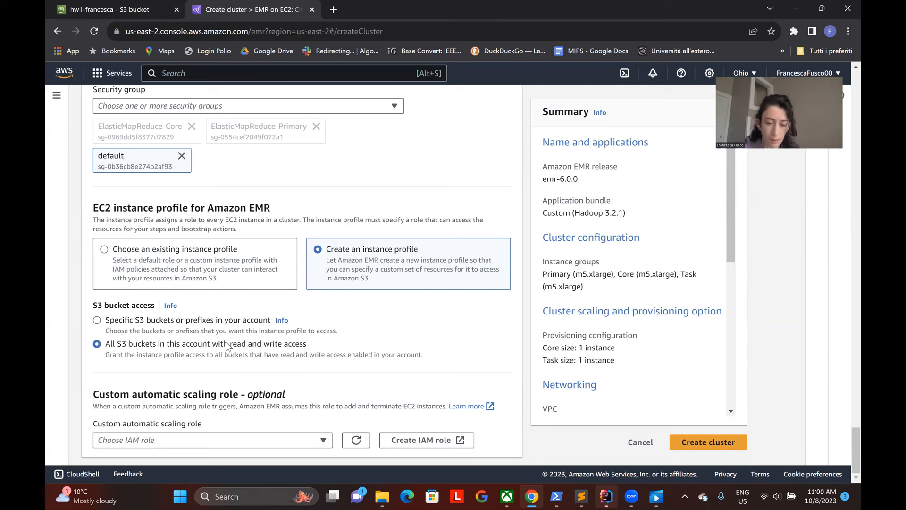
left_click(730, 444)
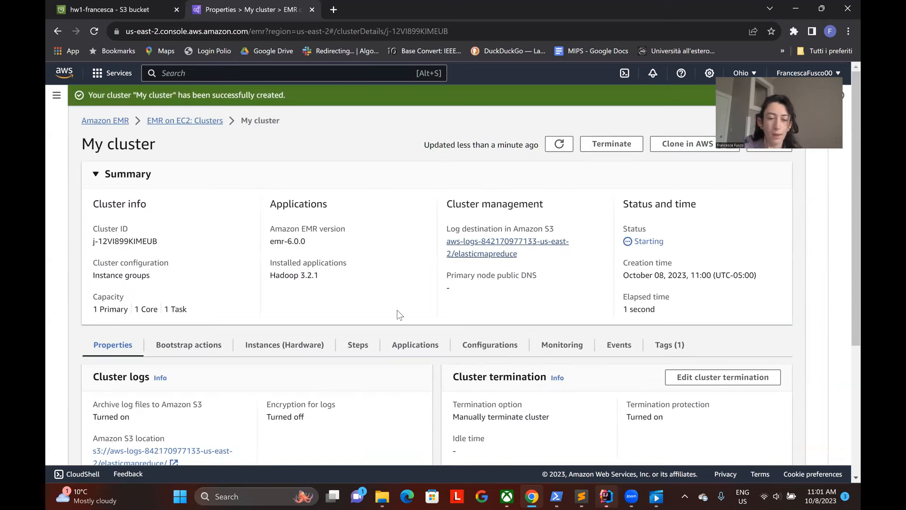
Start adding a Custom JAR step to the new cluster and name it MapRed
left_click(363, 346)
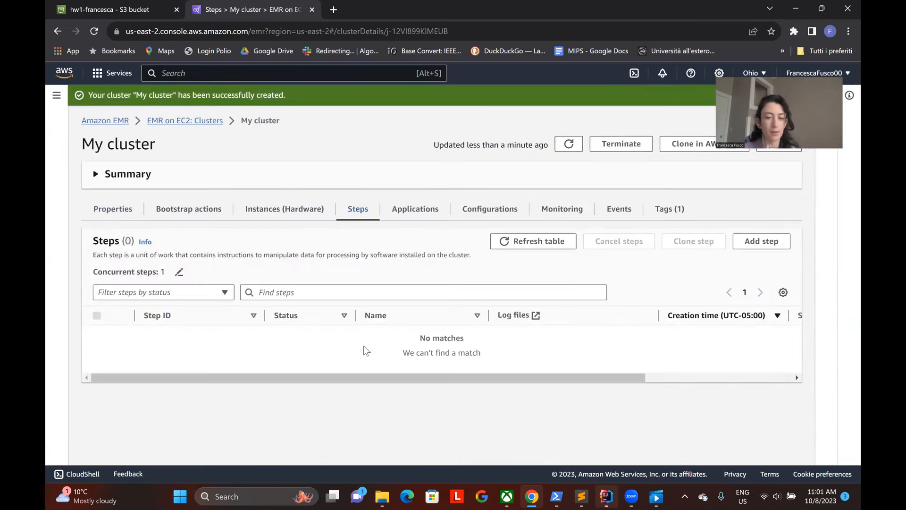
left_click(761, 241)
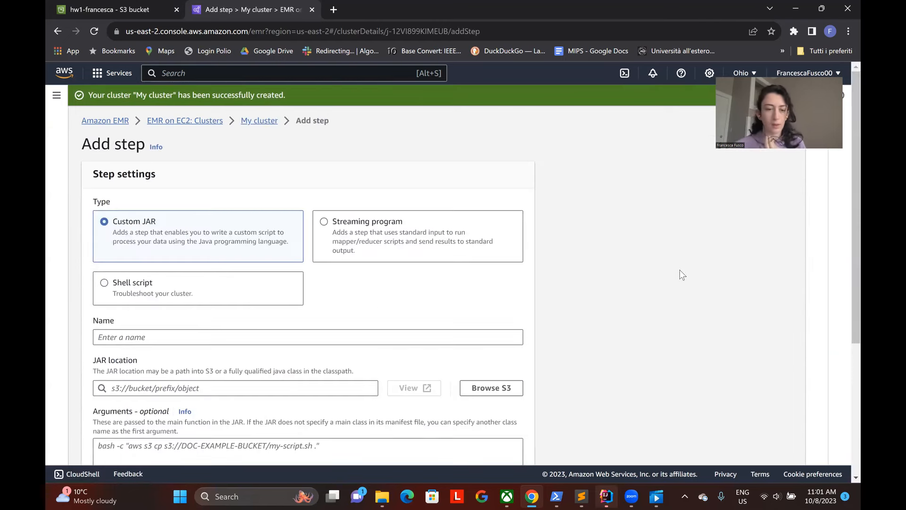
scroll(113, 229, "down", 1)
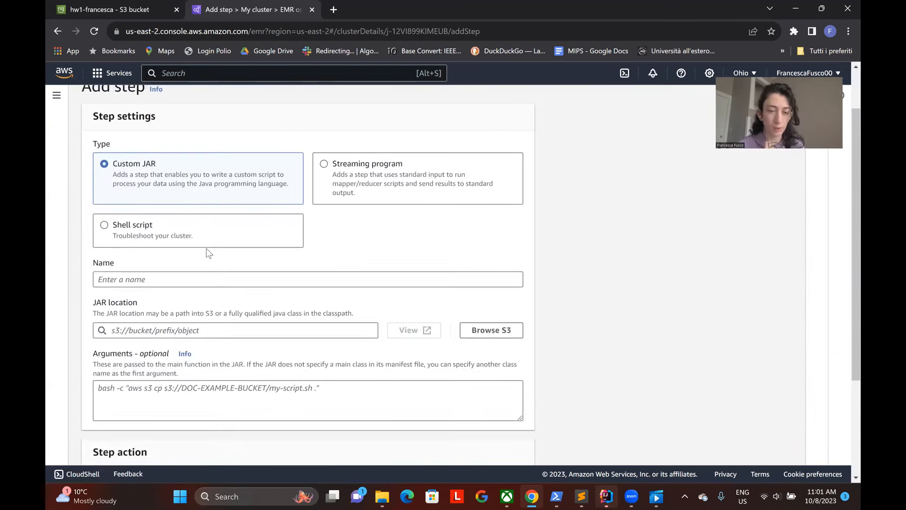
left_click(235, 282)
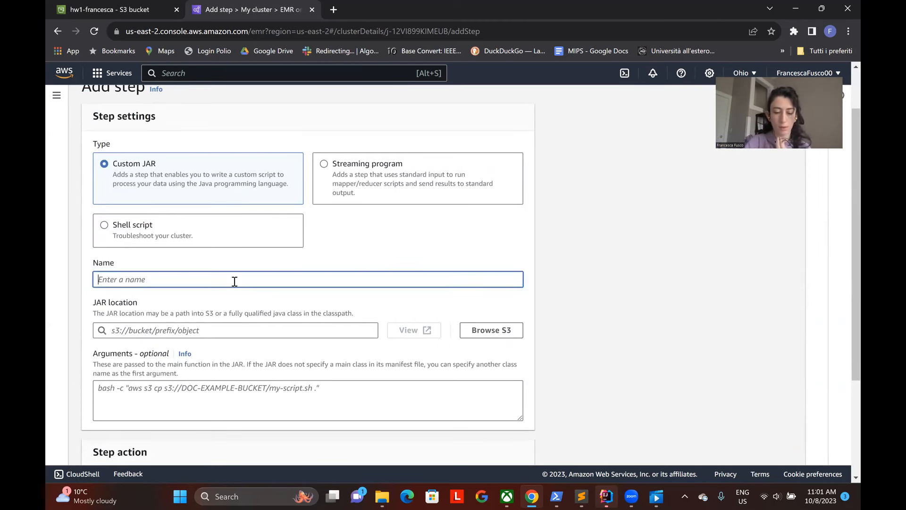
type("MapRed")
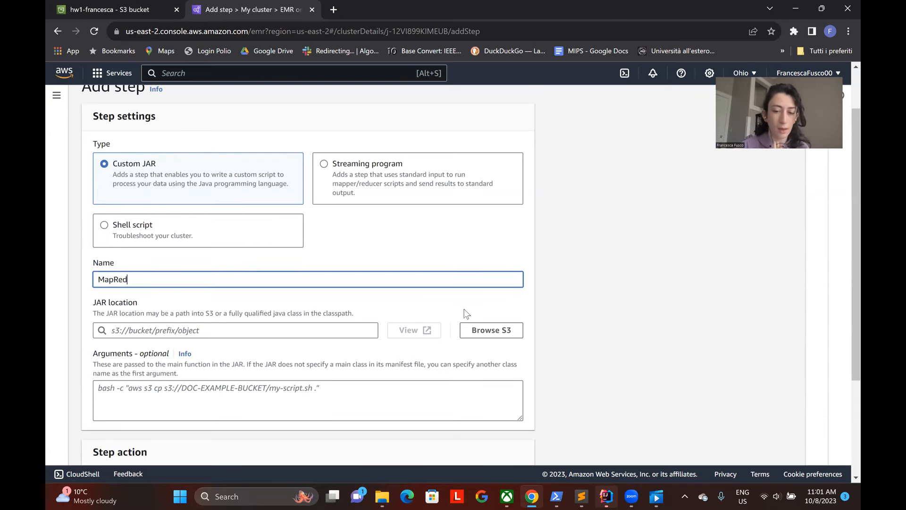
Set the step's JAR location to homework1.jar from the JAR folder of the hw1 S3 bucket
left_click(474, 326)
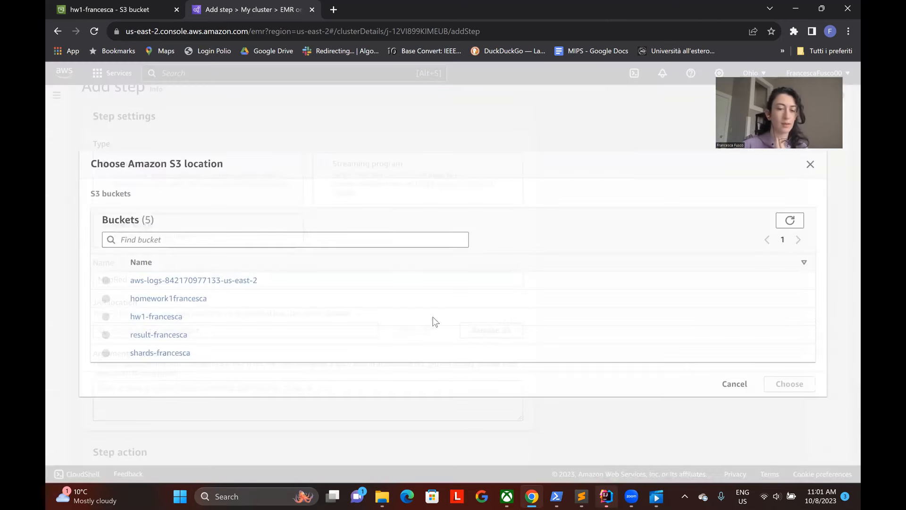
left_click(152, 317)
left_click(149, 298)
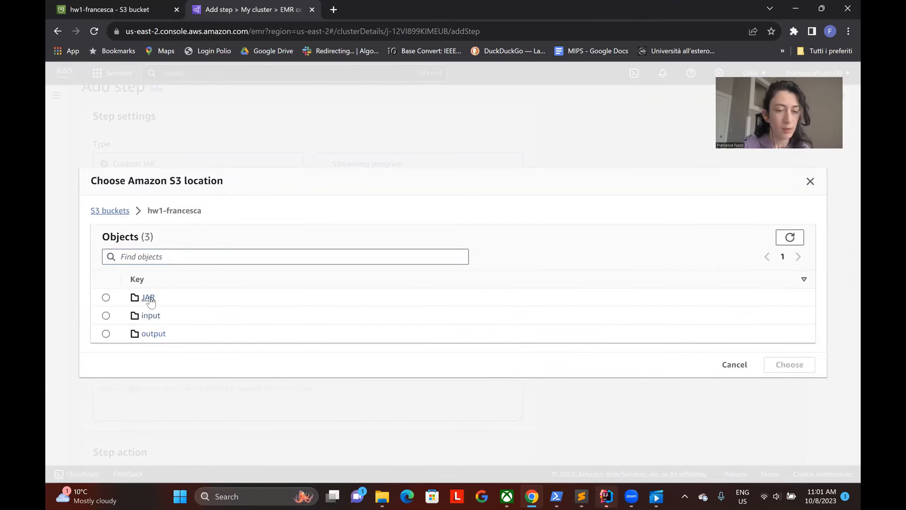
left_click(107, 316)
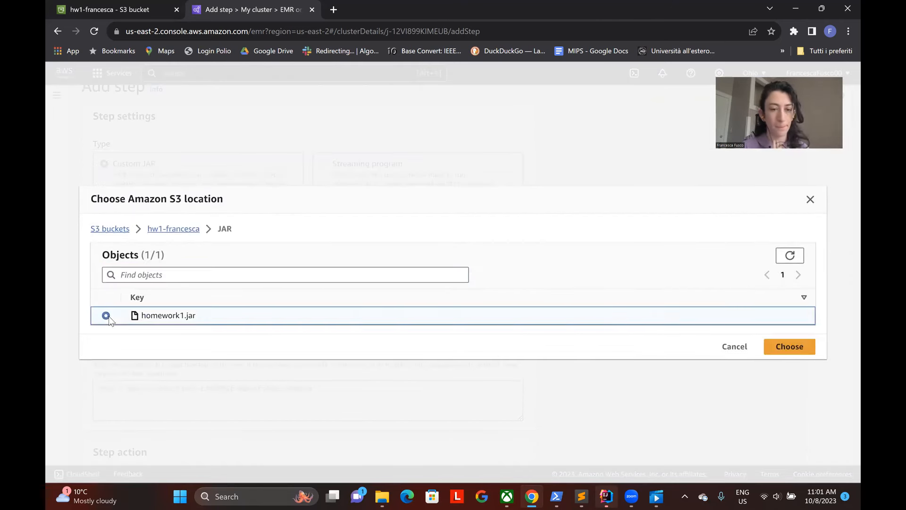
left_click(789, 349)
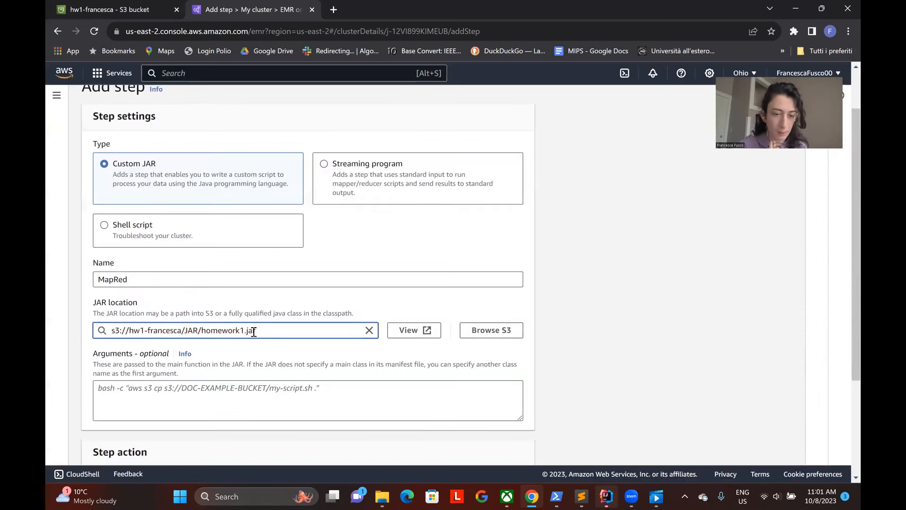
Enter Main followed by the S3 path of the hw1 bucket's input/ folder as the step's arguments
left_click(116, 390)
type("Main")
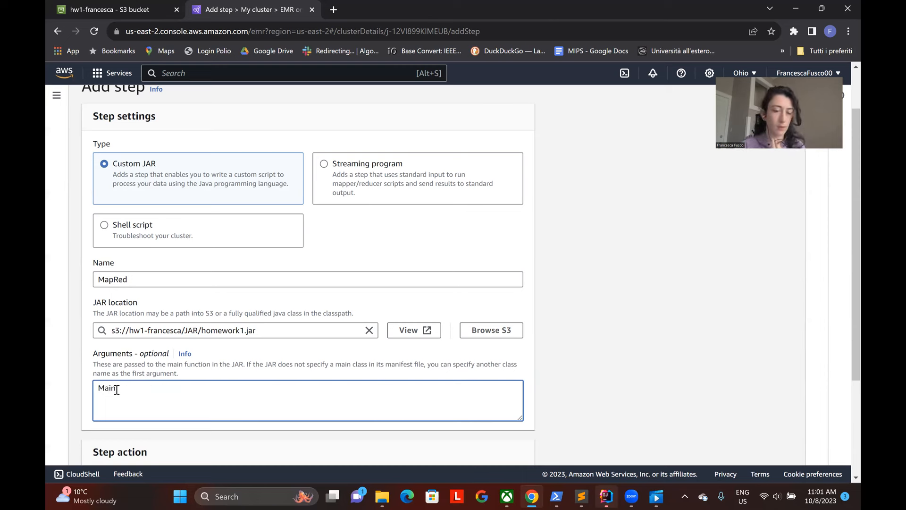
left_click_drag(257, 331, 106, 337)
key("ctrl+c")
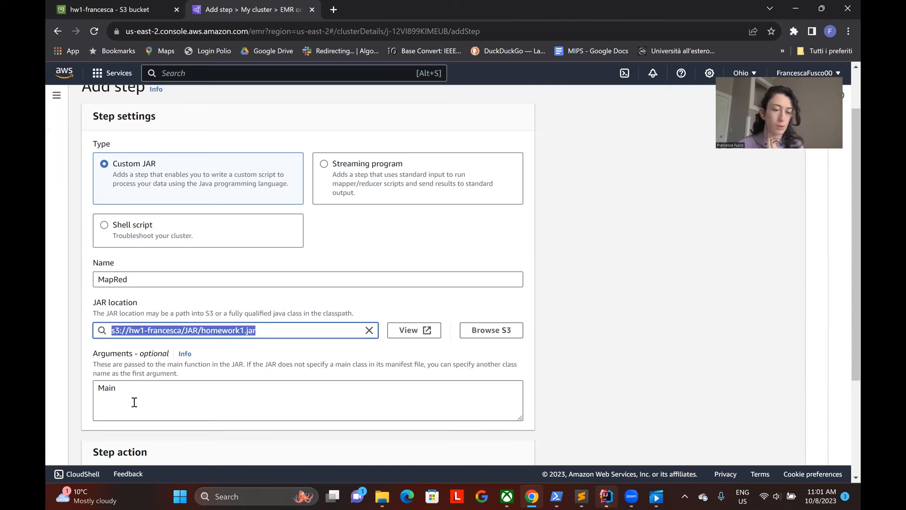
left_click(130, 388)
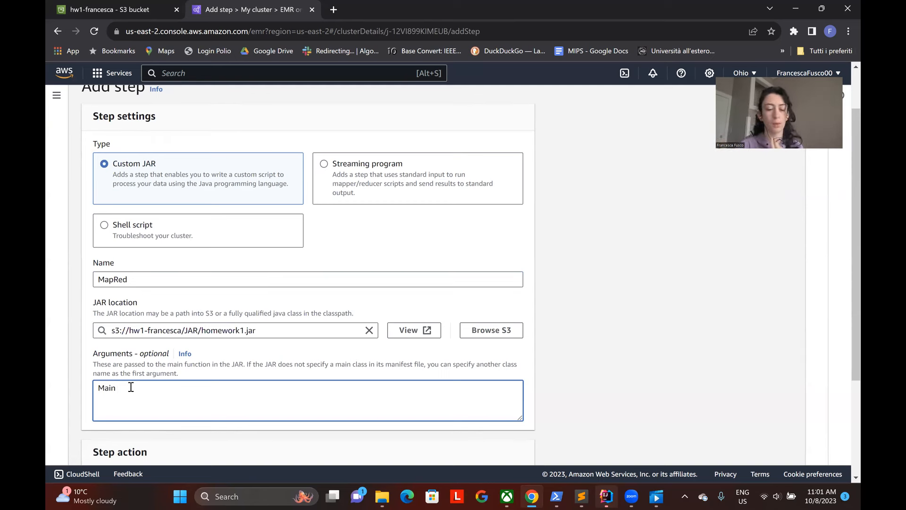
key("ctrl+v")
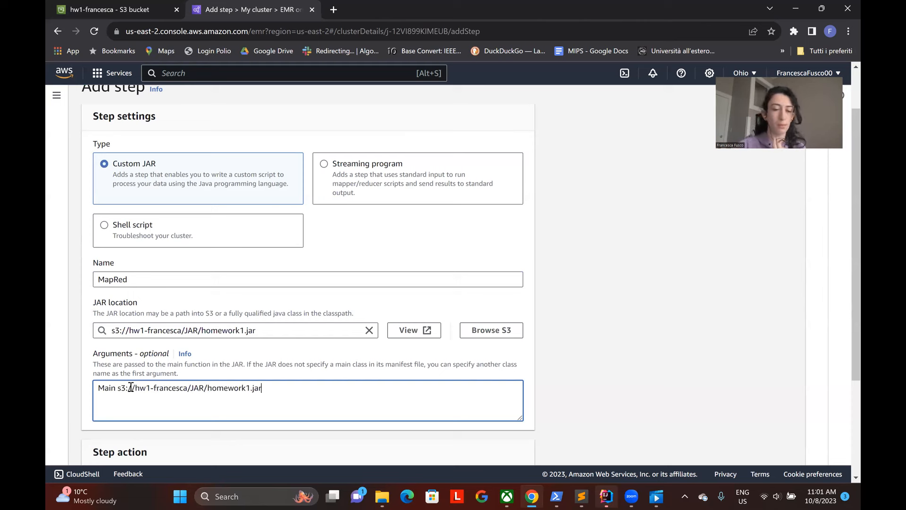
left_click_drag(262, 387, 195, 391)
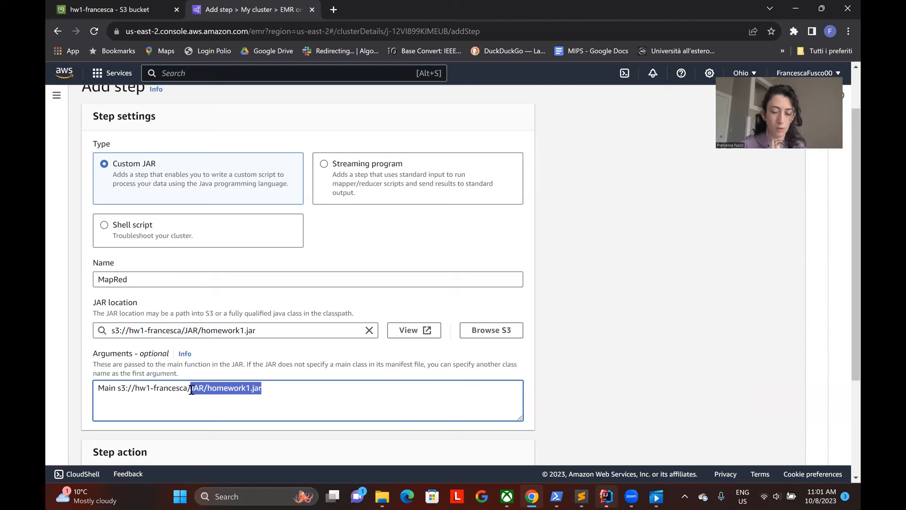
type("input")
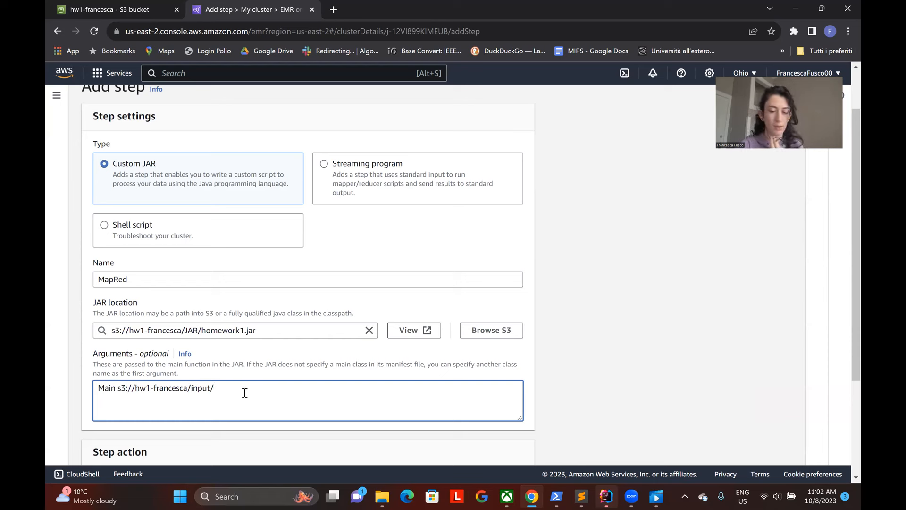
Append the S3 path of an output1/ folder in the hw1 bucket to the arguments
key("ctrl+v")
left_click_drag(360, 388, 287, 391)
type("o")
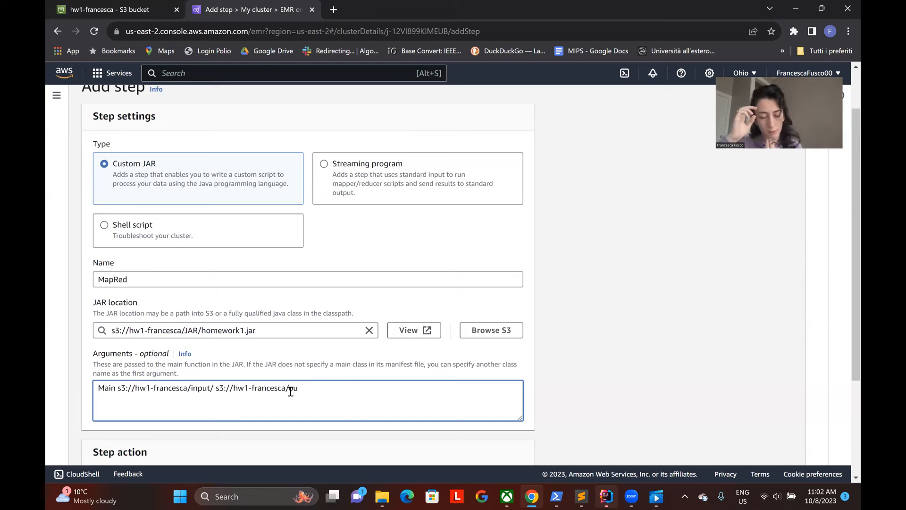
type("ut1/")
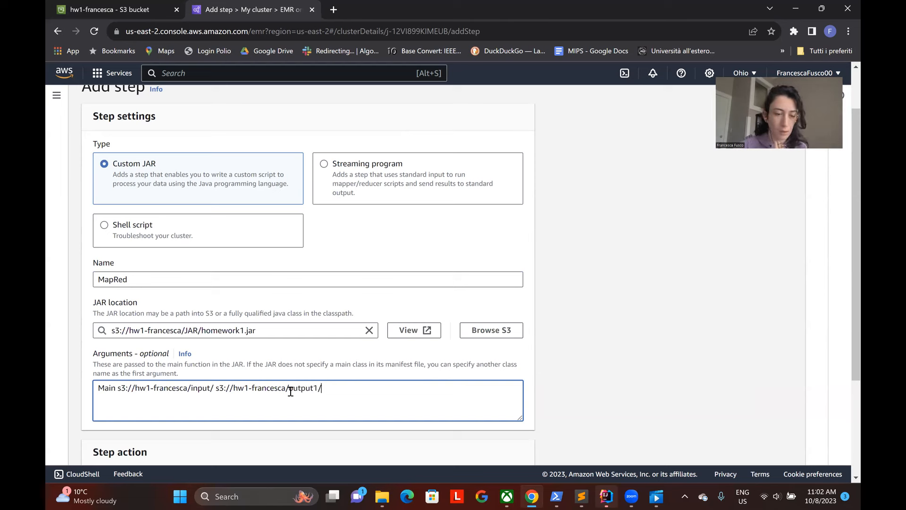
Review the main class and both S3 paths in the arguments, and add the step to the cluster
double_click(107, 392)
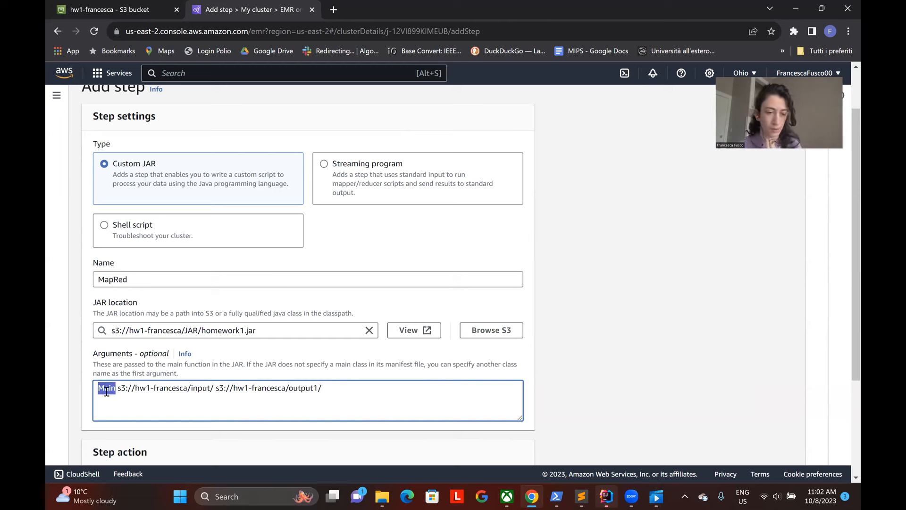
left_click_drag(118, 391, 331, 390)
left_click(331, 390)
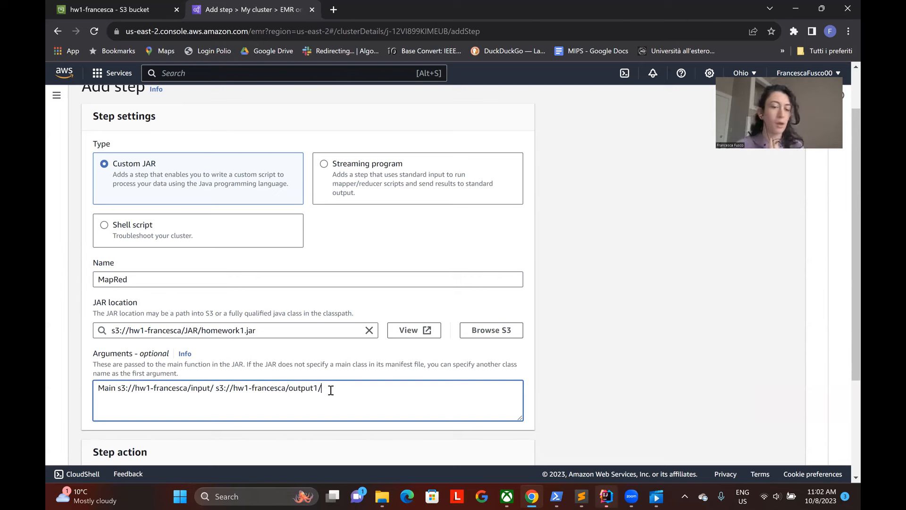
double_click(220, 389)
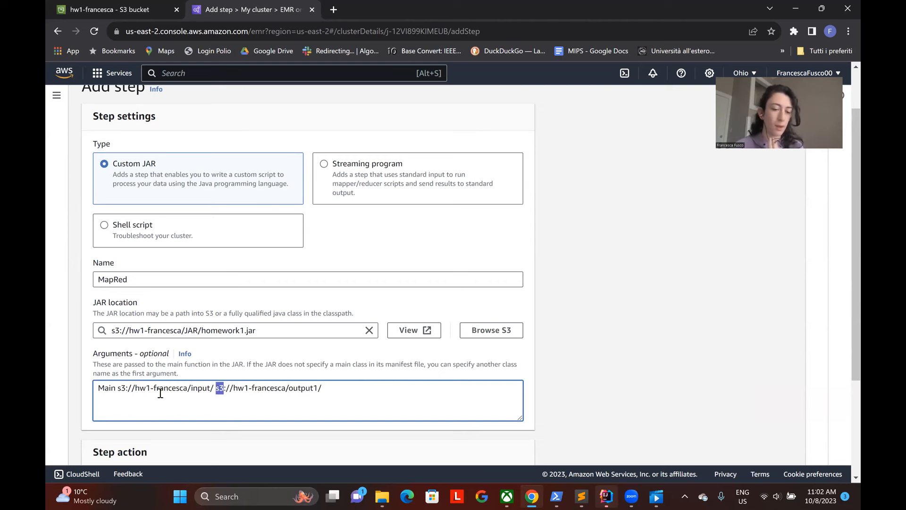
double_click(120, 388)
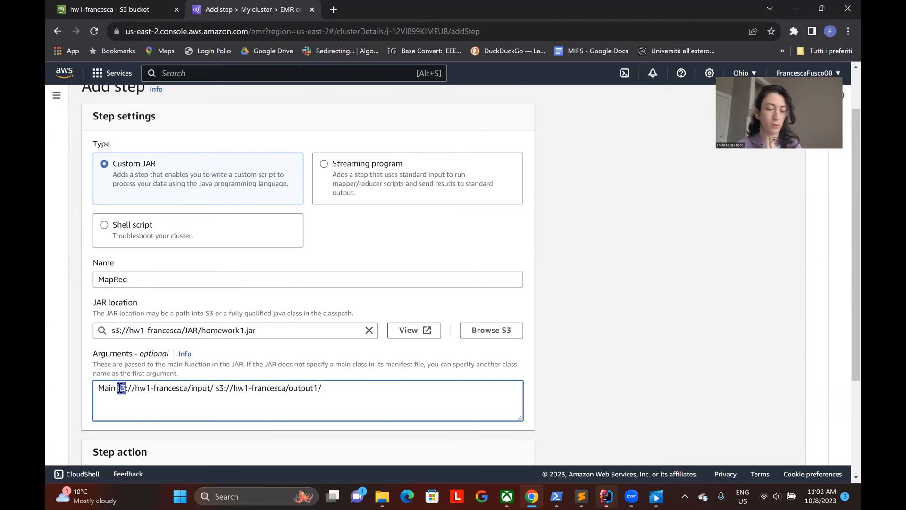
double_click(219, 388)
scroll(217, 388, "down", 3)
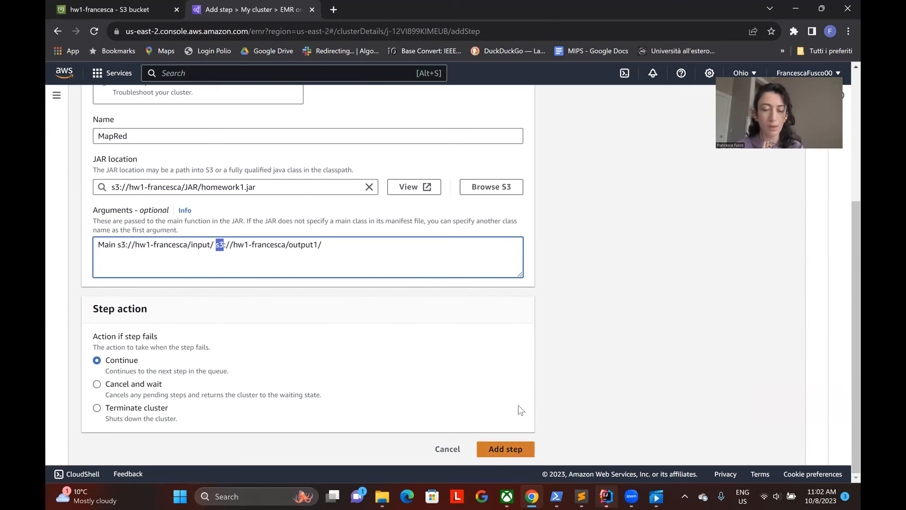
left_click(508, 448)
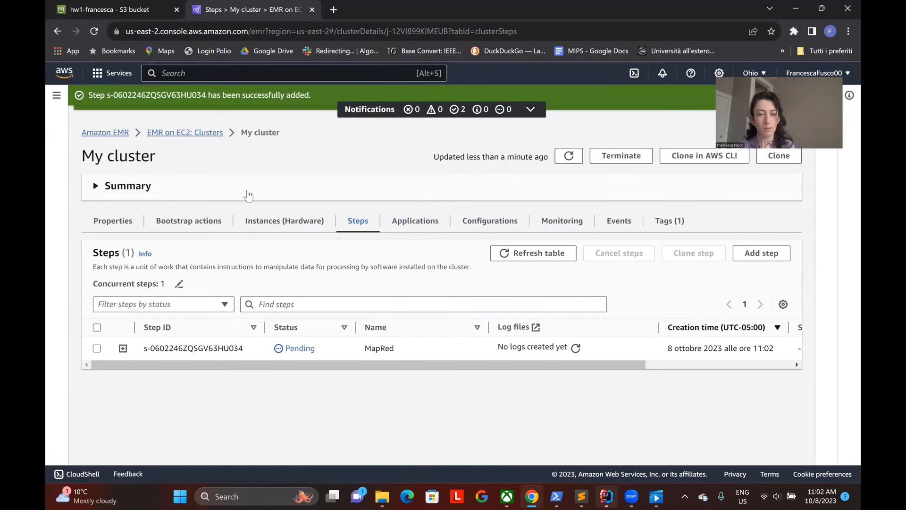
Expand the cluster summary and refresh it to check the cluster's status
left_click(249, 195)
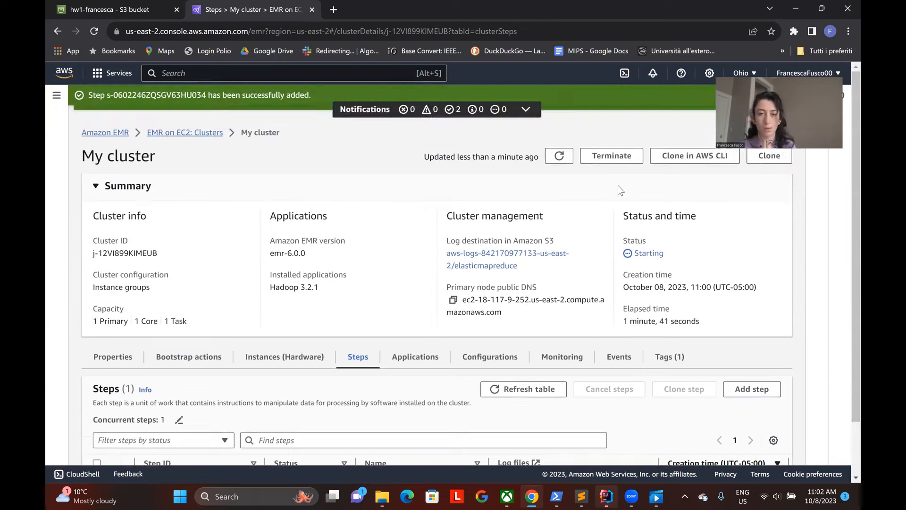
left_click(333, 186)
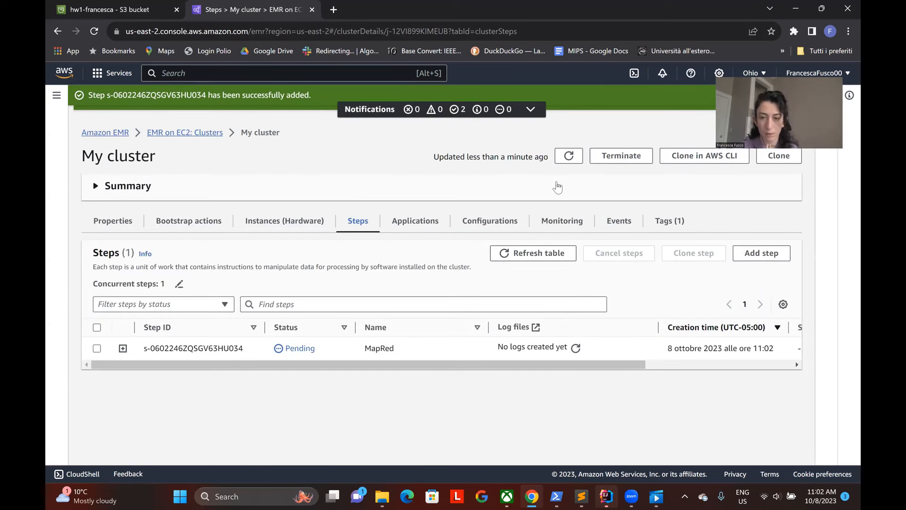
left_click(557, 187)
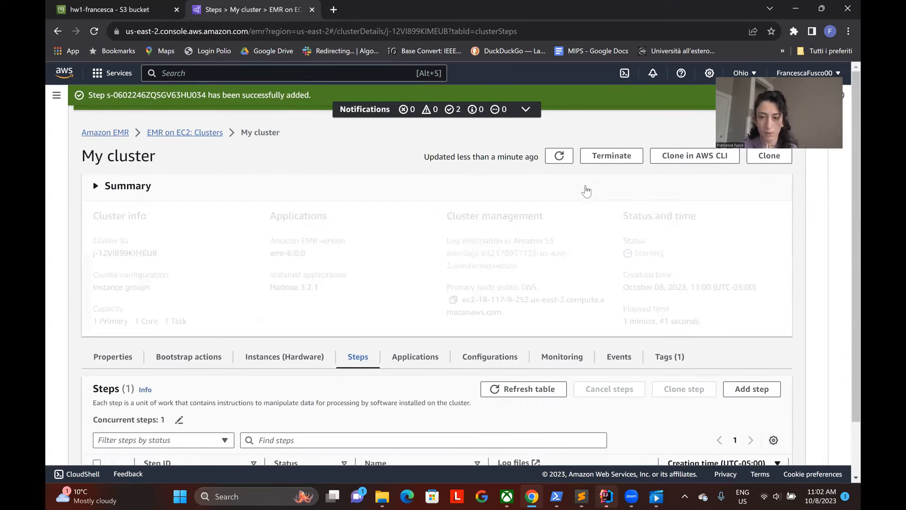
left_click(560, 157)
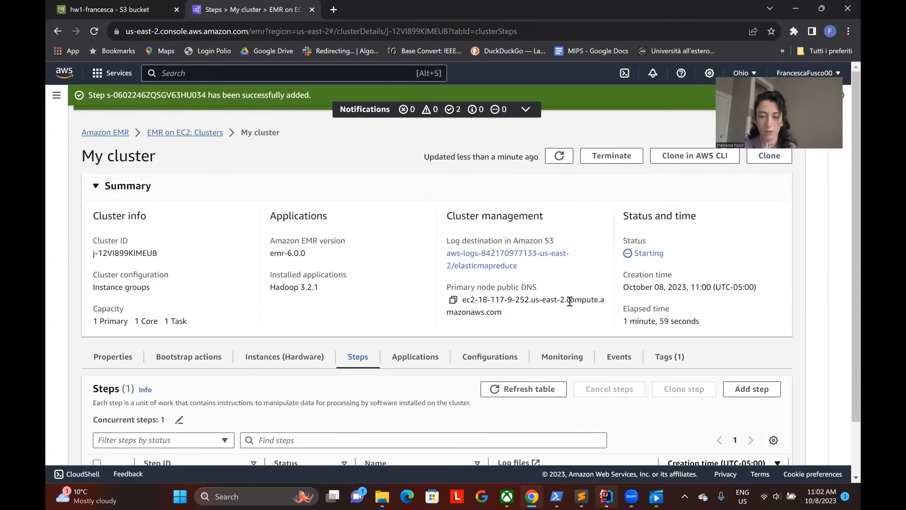
Refresh the steps table repeatedly while the cluster runs, and check the status of the MapRed step
scroll(566, 304, "down", 1)
left_click(525, 330)
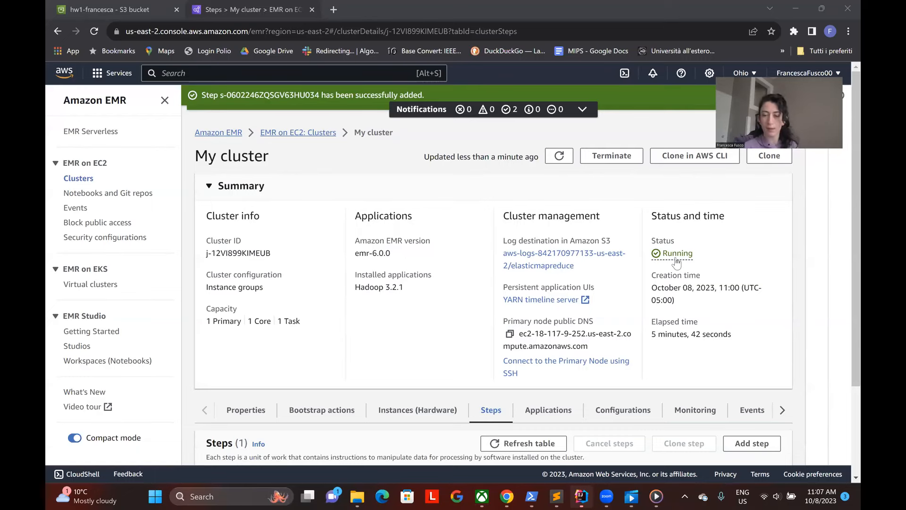
scroll(678, 260, "down", 3)
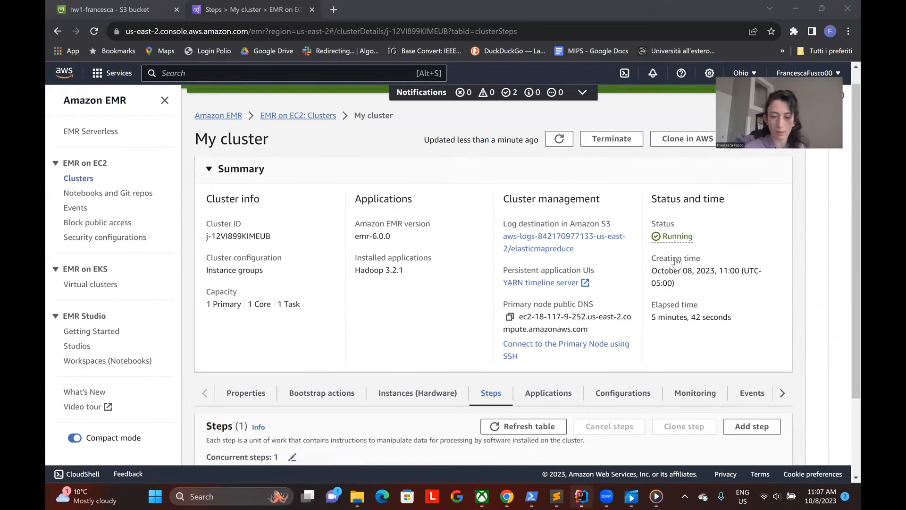
left_click(510, 329)
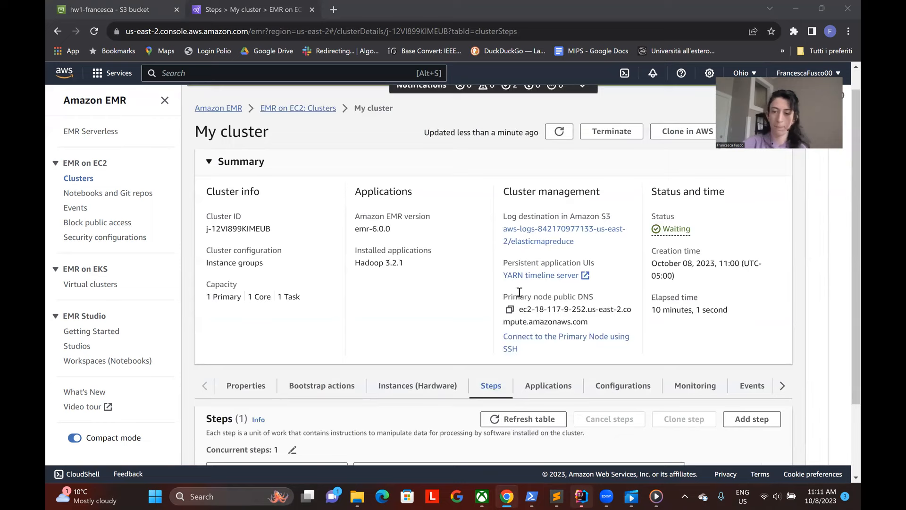
scroll(509, 329, "down", 2)
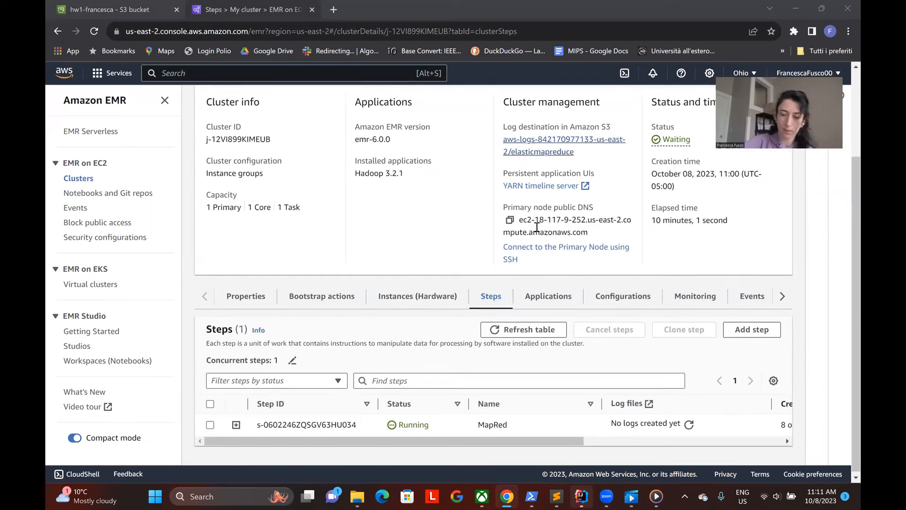
left_click(509, 329)
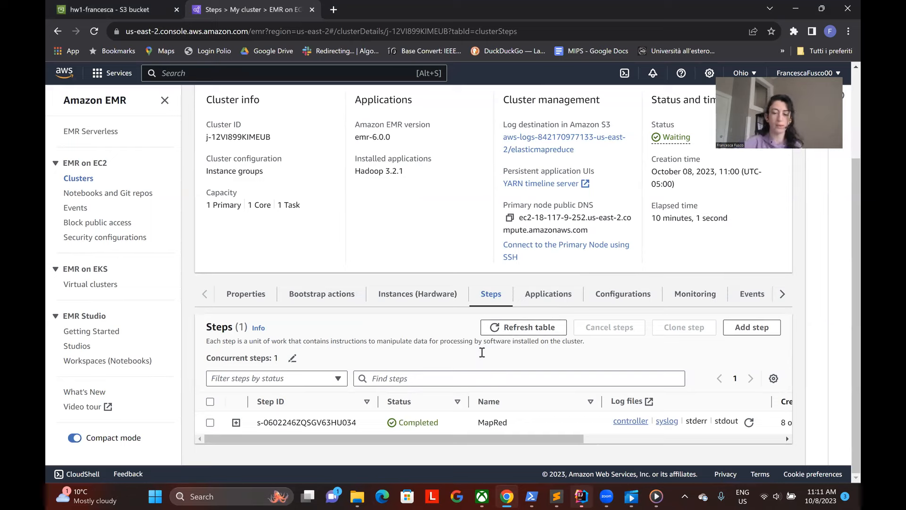
Switch to the S3 console, reopen the hw1 bucket and check the files in its output/ folder
left_click(124, 10)
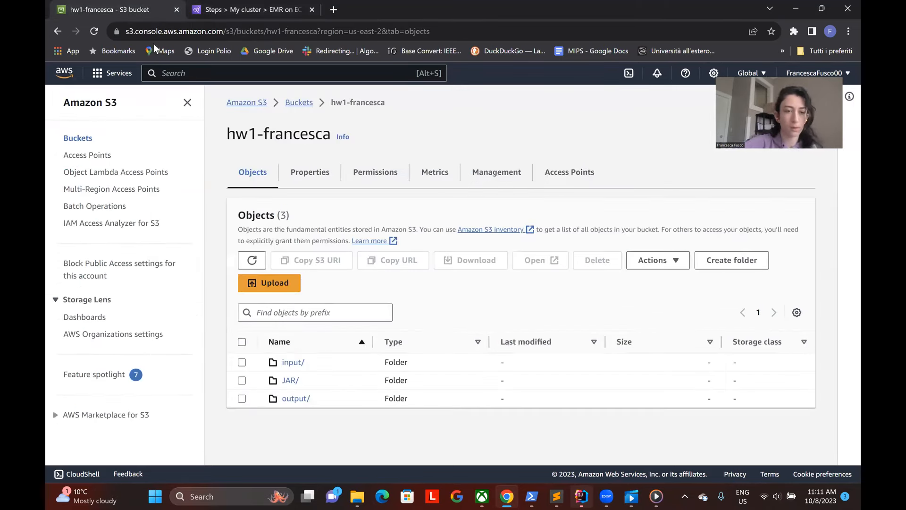
left_click(299, 103)
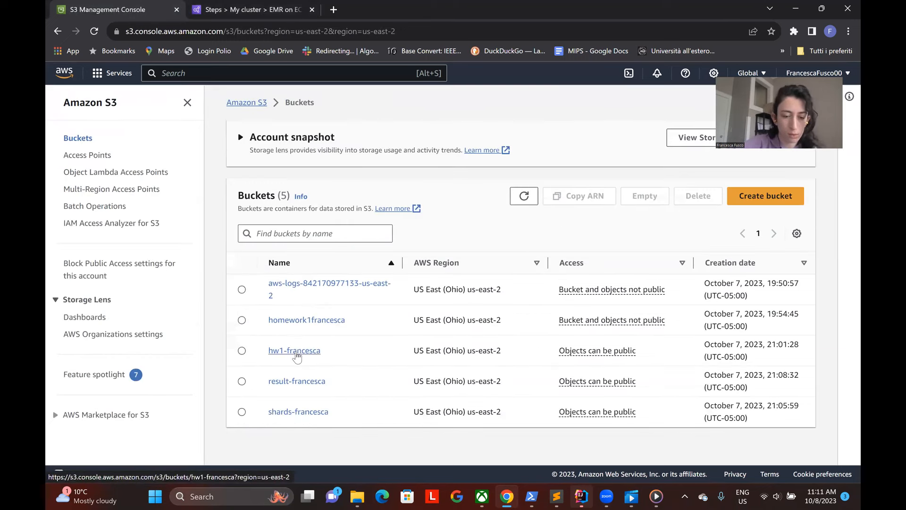
left_click(296, 351)
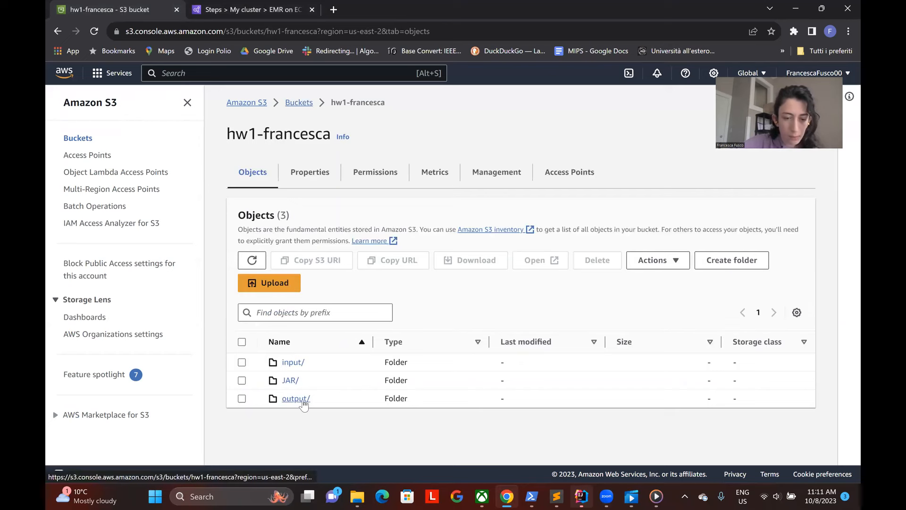
left_click(296, 399)
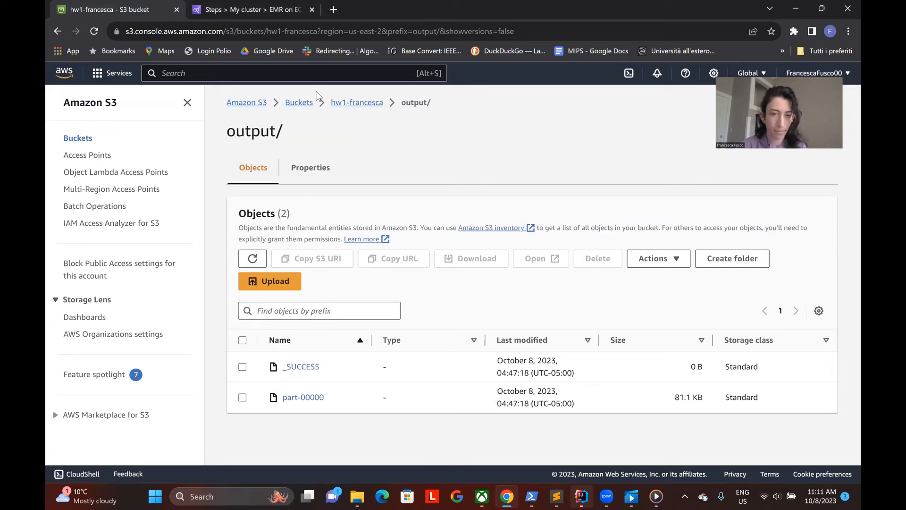
left_click(359, 102)
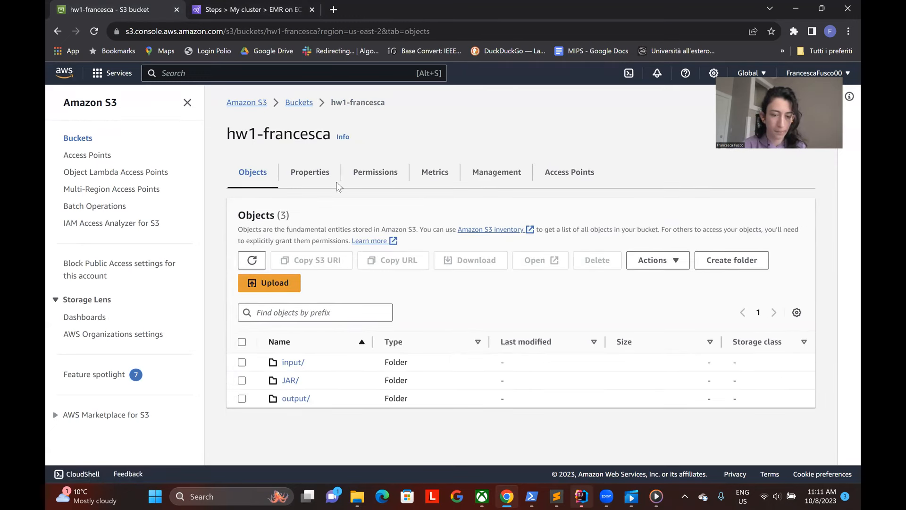
Reopen the hw1 bucket from the bucket list, look into its JAR/ folder and return to the bucket list
left_click(291, 108)
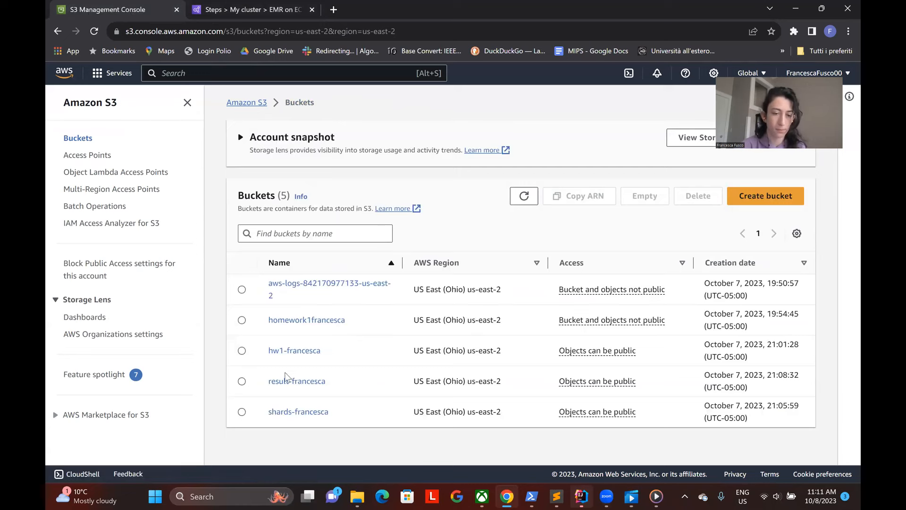
left_click(298, 351)
left_click(290, 381)
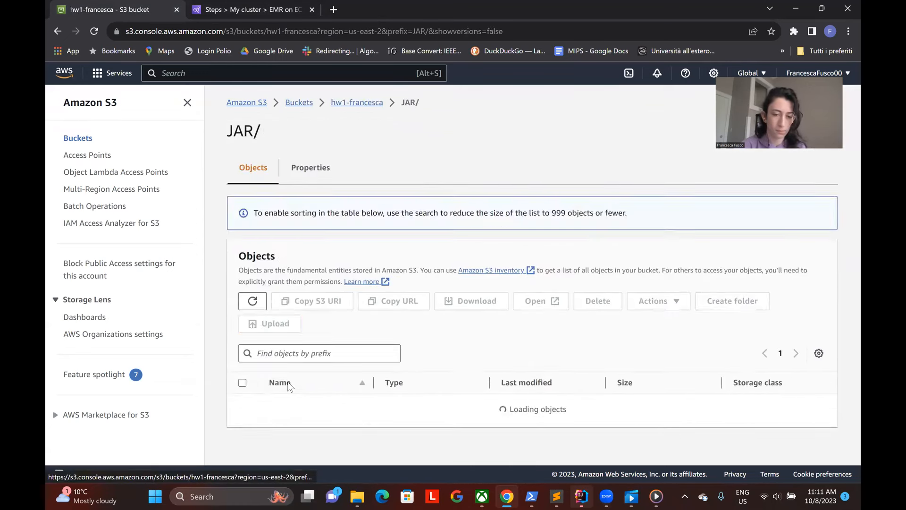
left_click(299, 102)
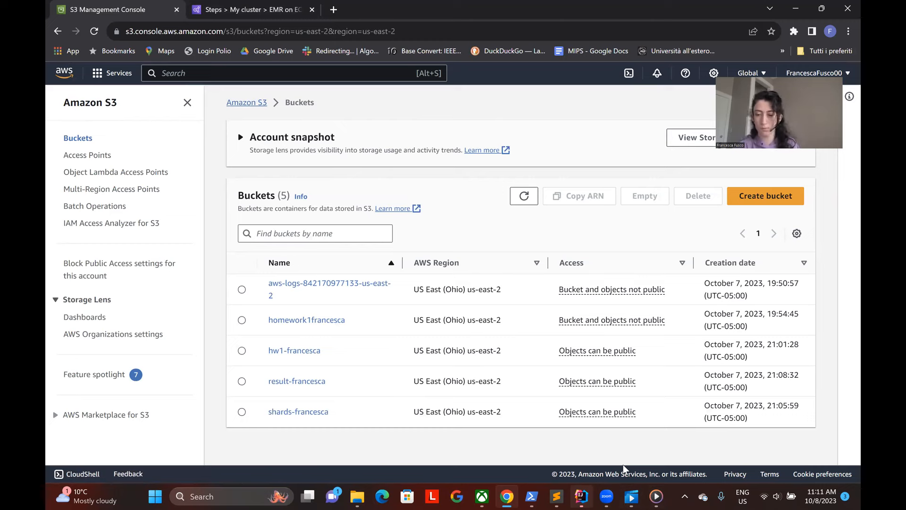
left_click(730, 156)
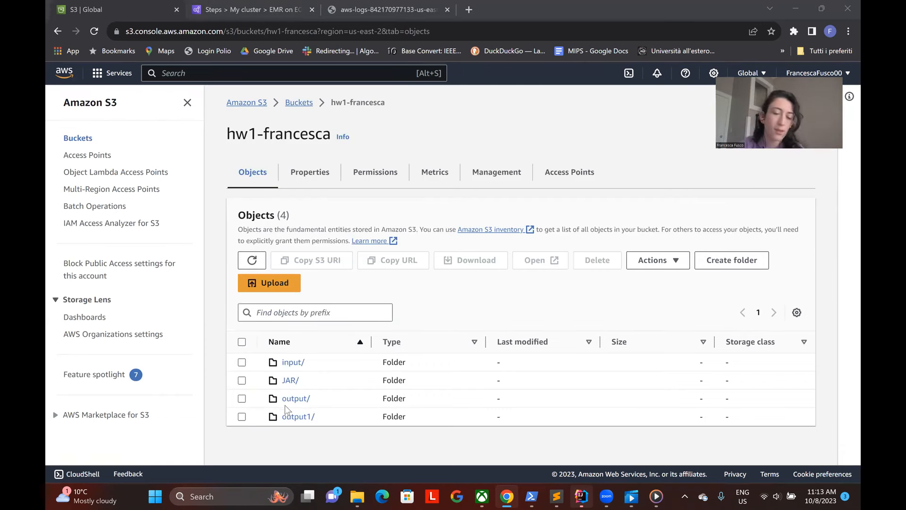
Download the part-00000 result file from the hw1 bucket's output1/ folder
left_click(298, 418)
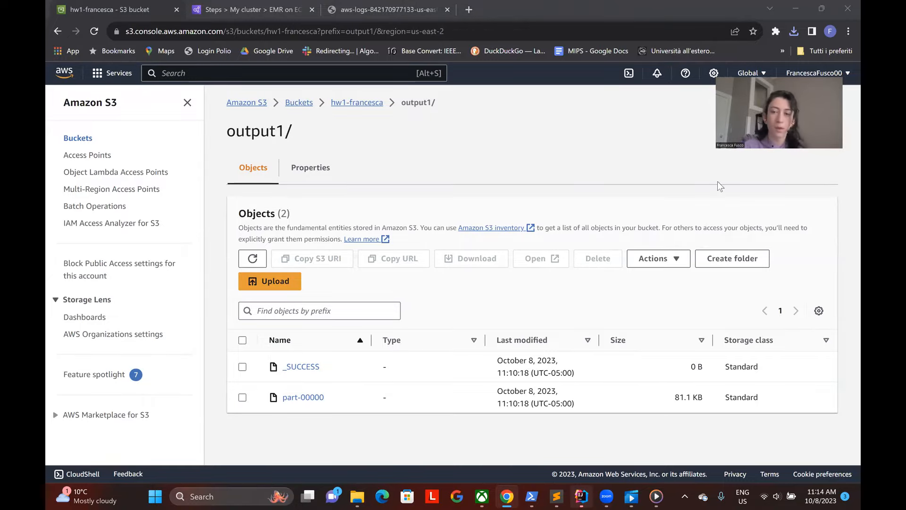
left_click(292, 398)
left_click(293, 399)
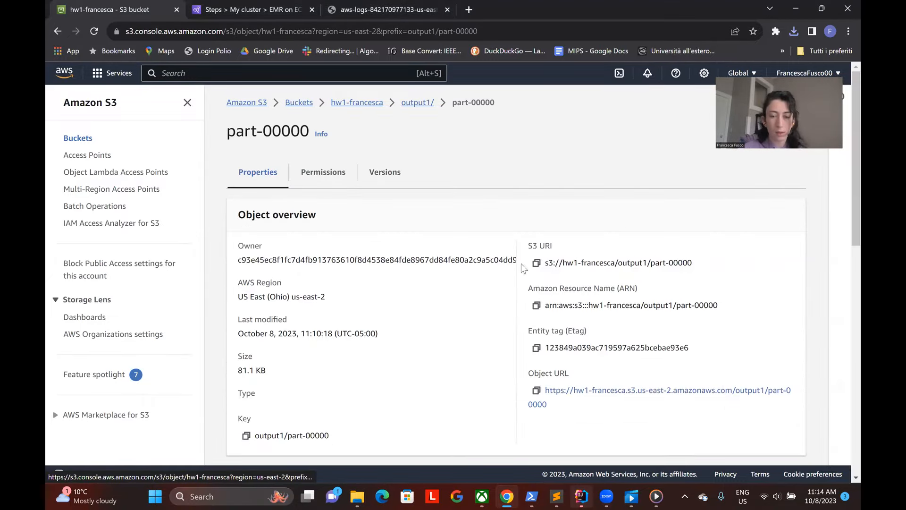
left_click(597, 124)
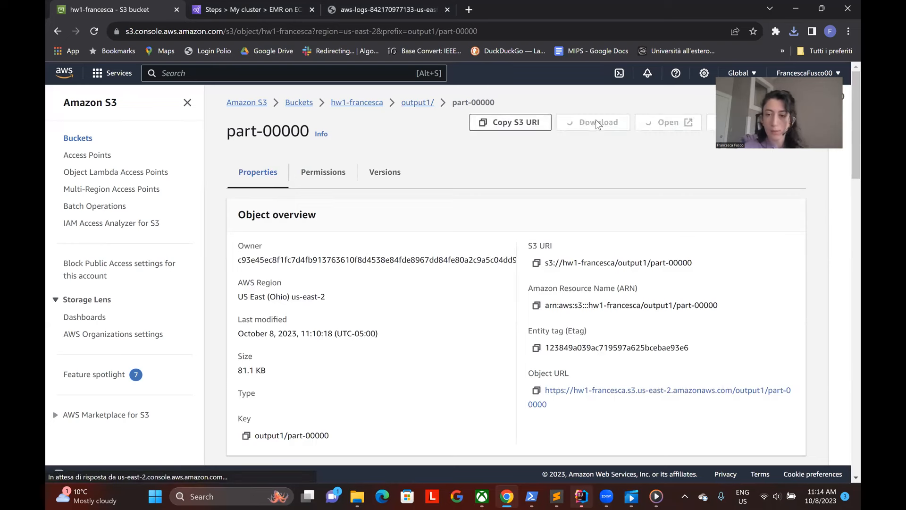
Open the downloaded file part-00000 (1) from the Downloads folder in Notepad, just this once
mouse_move(678, 52)
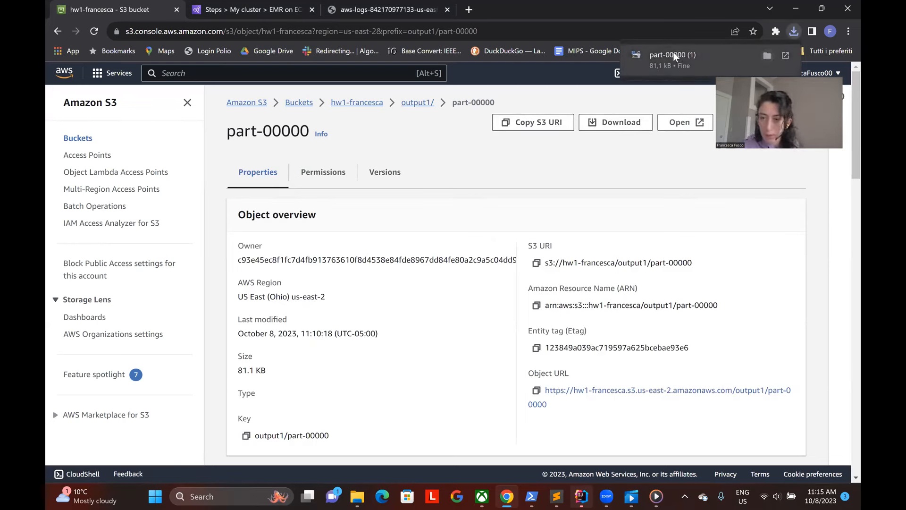
left_click(674, 54)
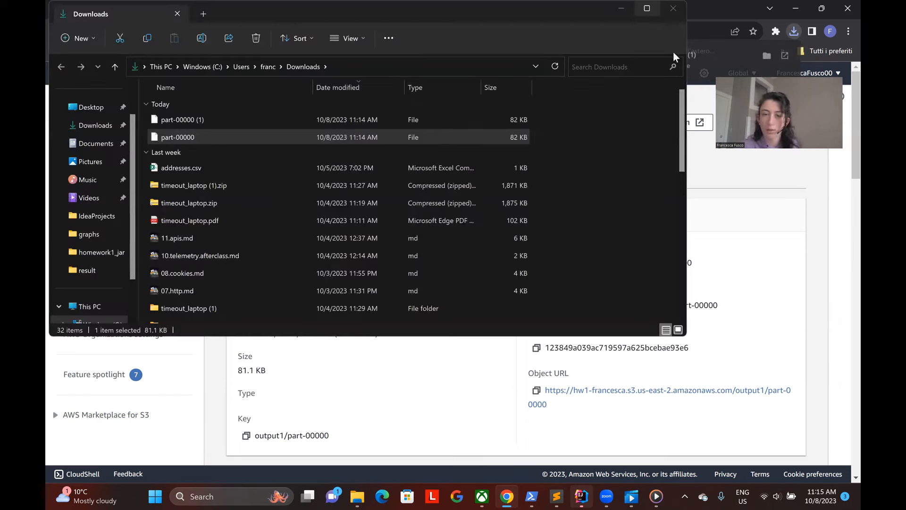
right_click(251, 118)
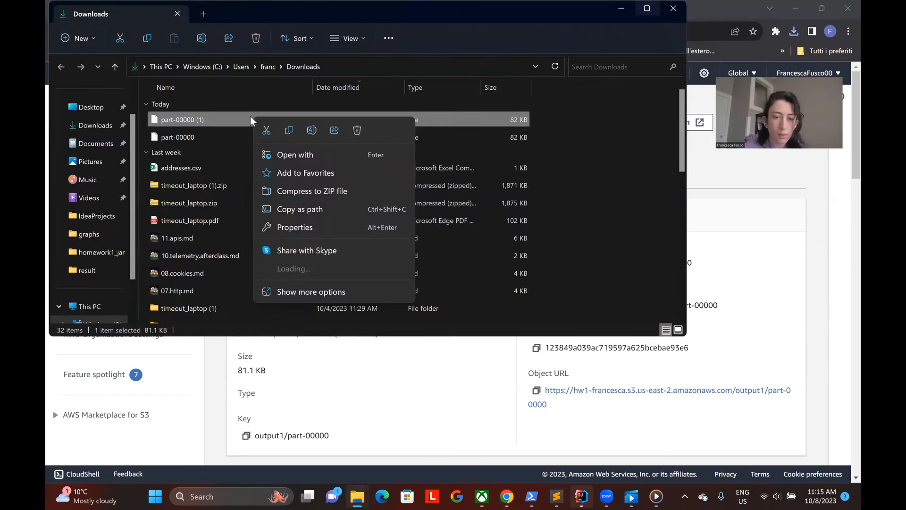
left_click(291, 155)
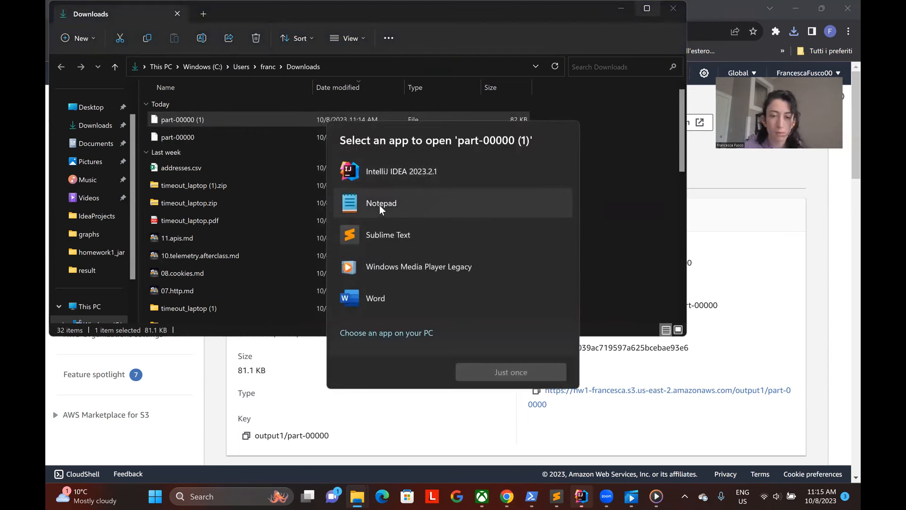
left_click(380, 208)
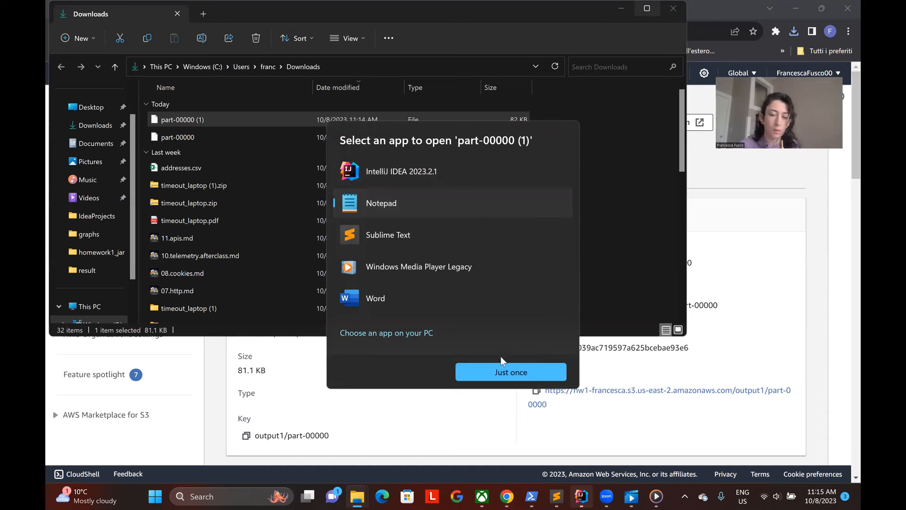
left_click(503, 373)
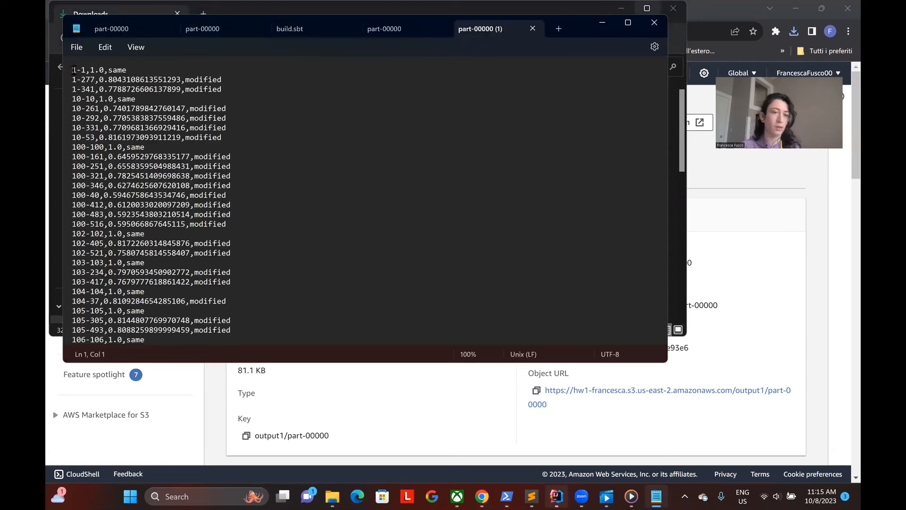
Examine the first result rows with their ID pairs, scores and same/modified labels, and return to the browser
left_click_drag(74, 70, 229, 229)
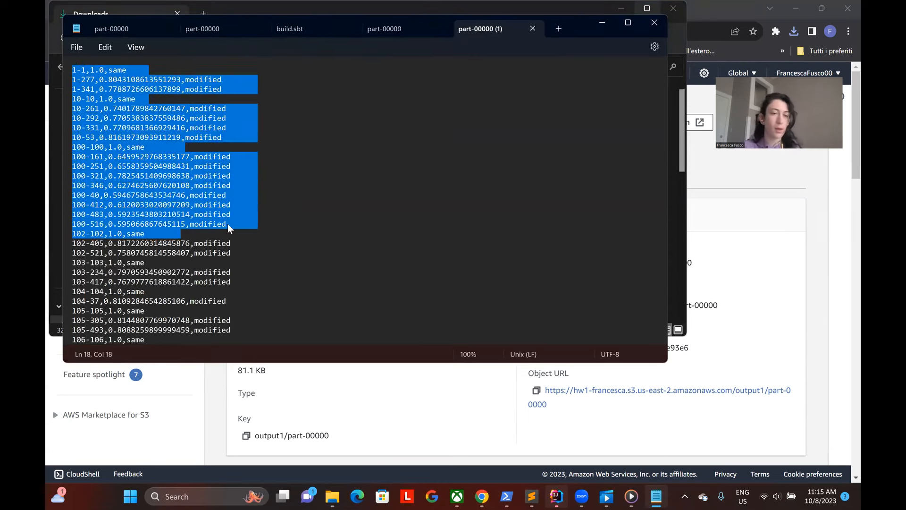
left_click(140, 128)
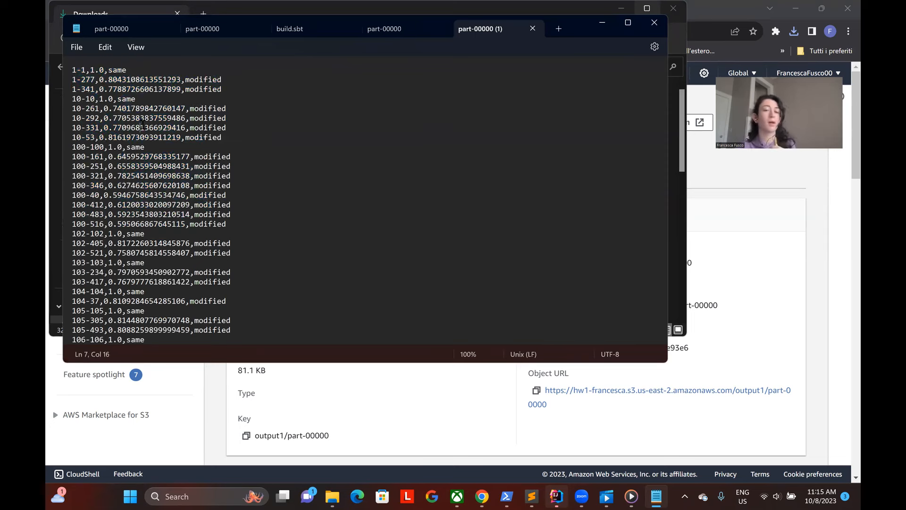
left_click(788, 266)
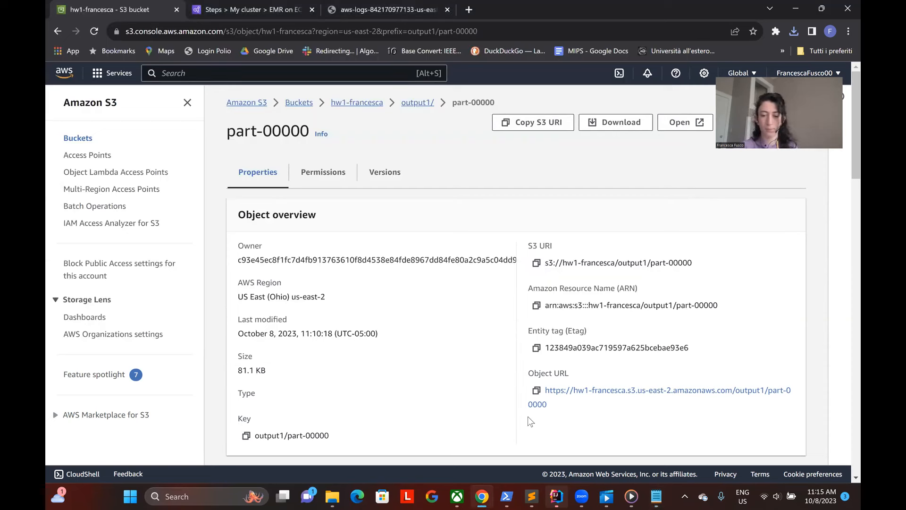
key("alt+Tab")
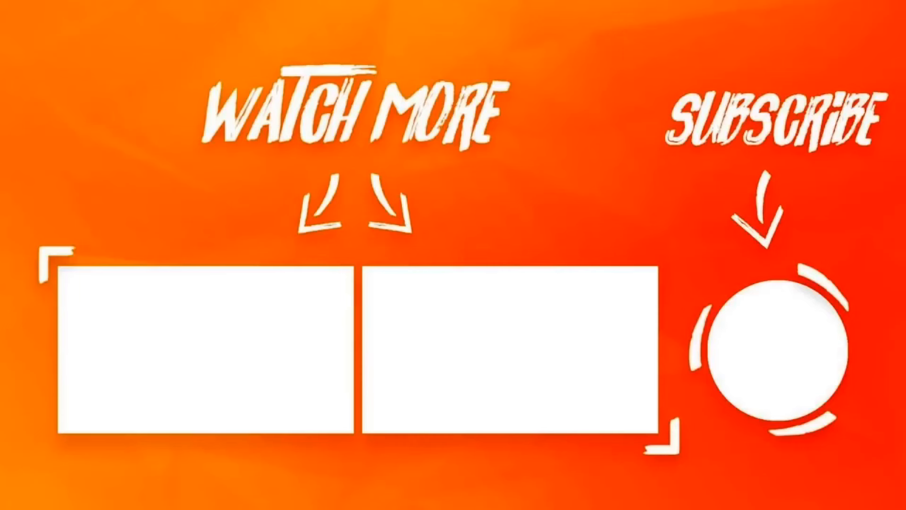